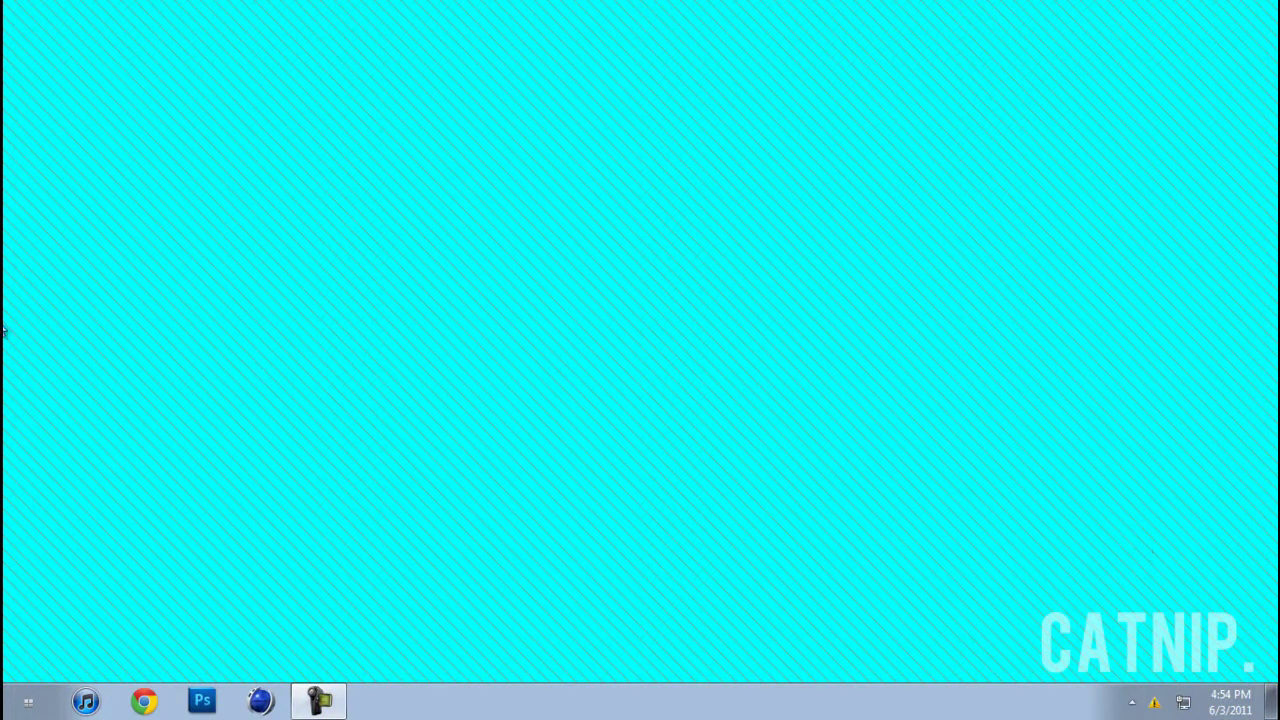
Launch Photoshop CS5 from the Windows taskbar
{"action": "left_click_drag", "start_coordinate": [3, 330], "coordinate": [4, 668]}
{"action": "left_click", "coordinate": [202, 700]}
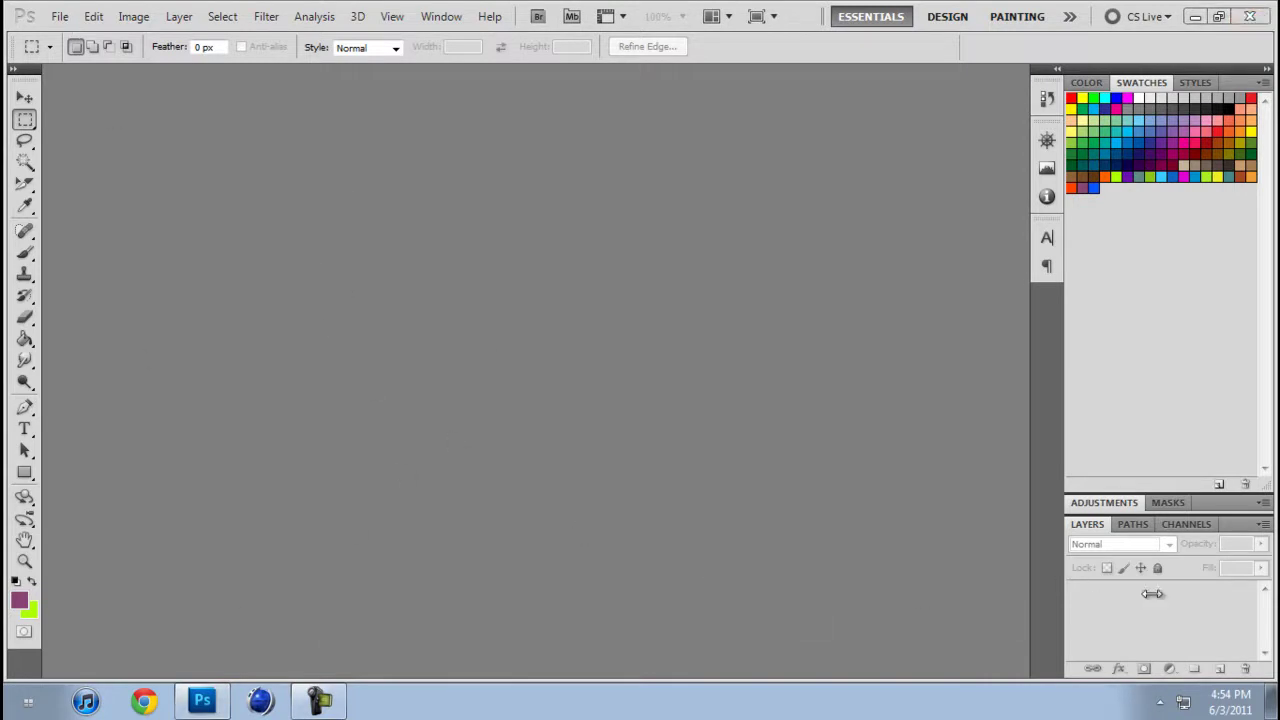
Close the Help window and create a new 1280 × 720 pixel white document
{"action": "key", "text": "F1"}
{"action": "left_click", "coordinate": [775, 85]}
{"action": "left_click", "coordinate": [63, 17]}
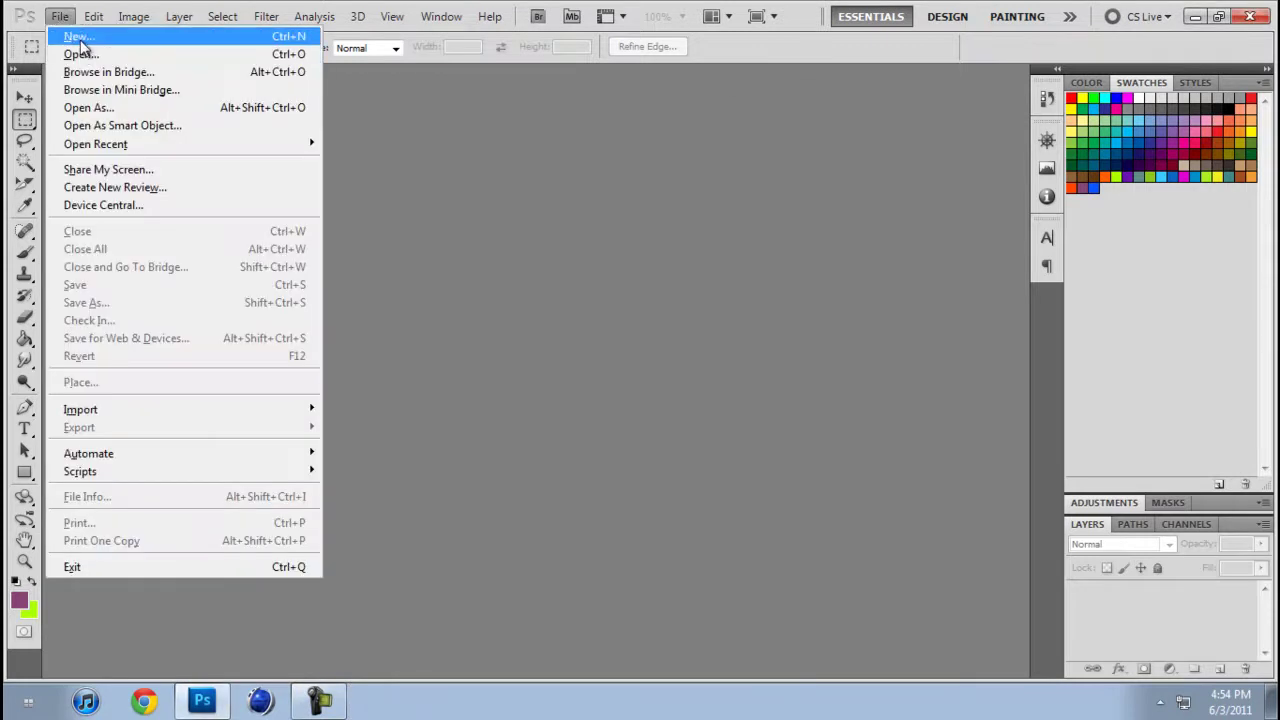
{"action": "left_click", "coordinate": [72, 32]}
{"action": "left_click_drag", "start_coordinate": [678, 428], "coordinate": [552, 406]}
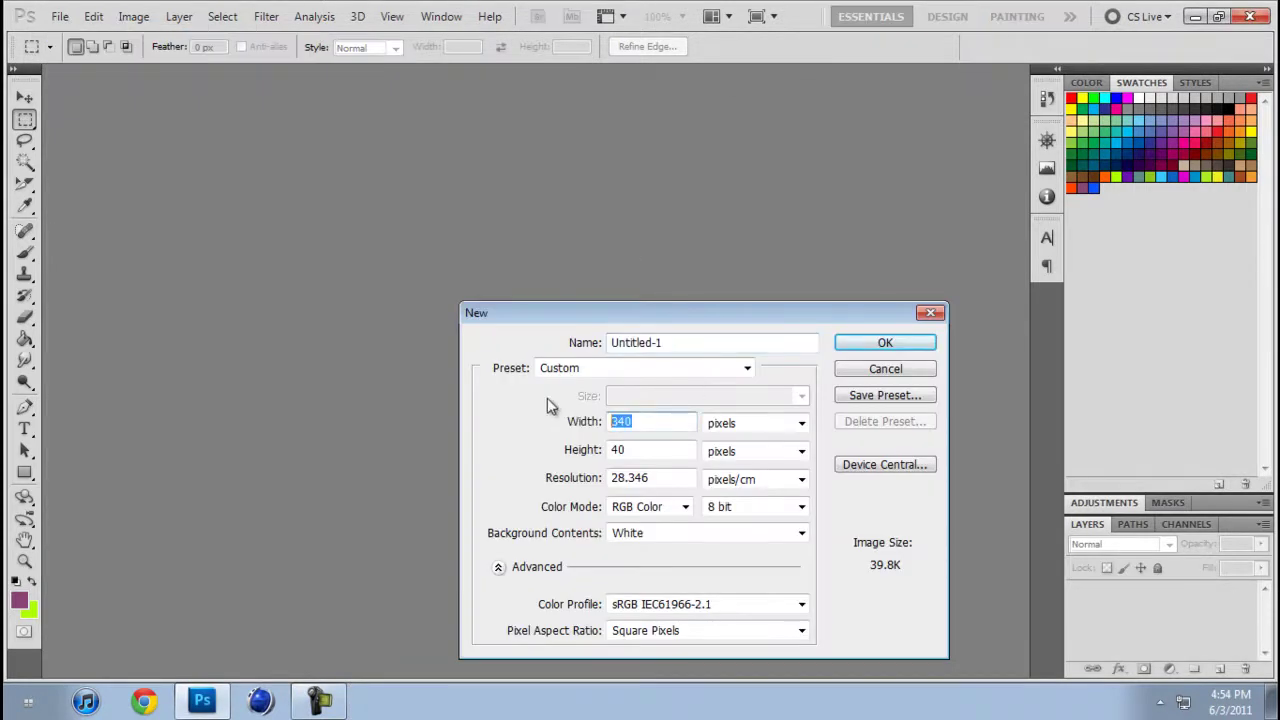
{"action": "type", "text": "1280"}
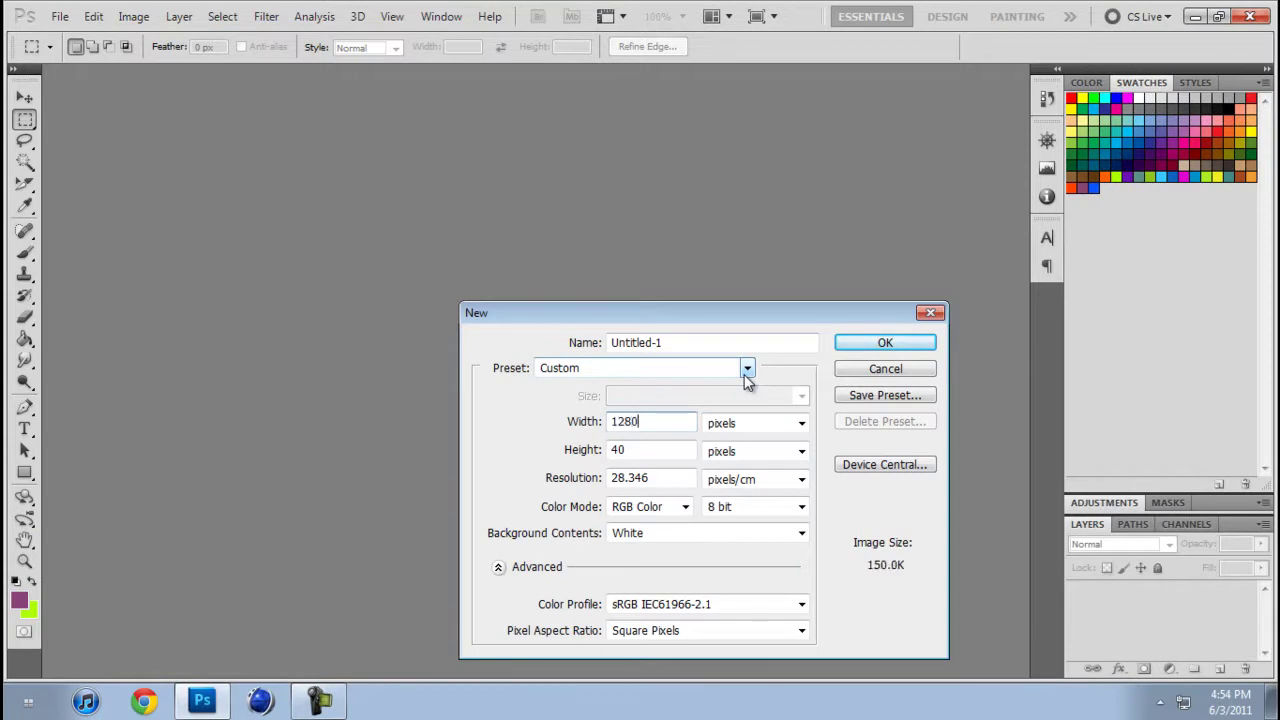
{"action": "key", "text": "Tab"}
{"action": "type", "text": "720"}
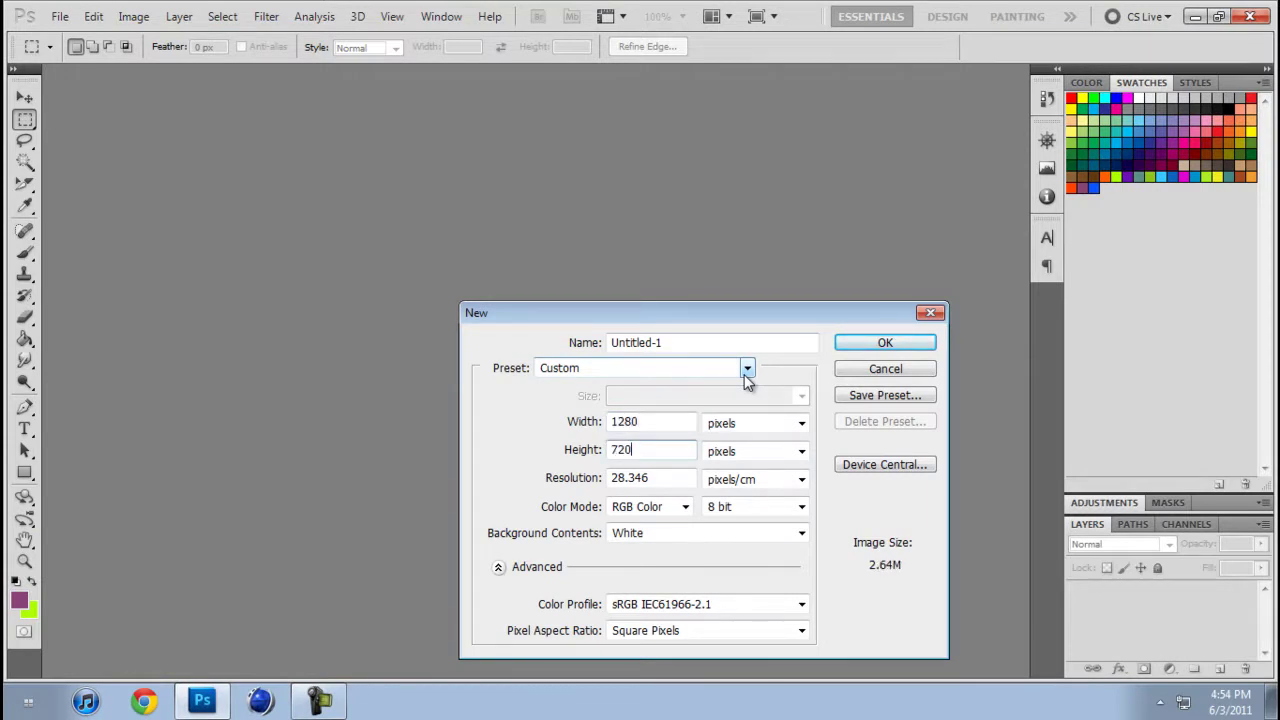
{"action": "key", "text": "Return"}
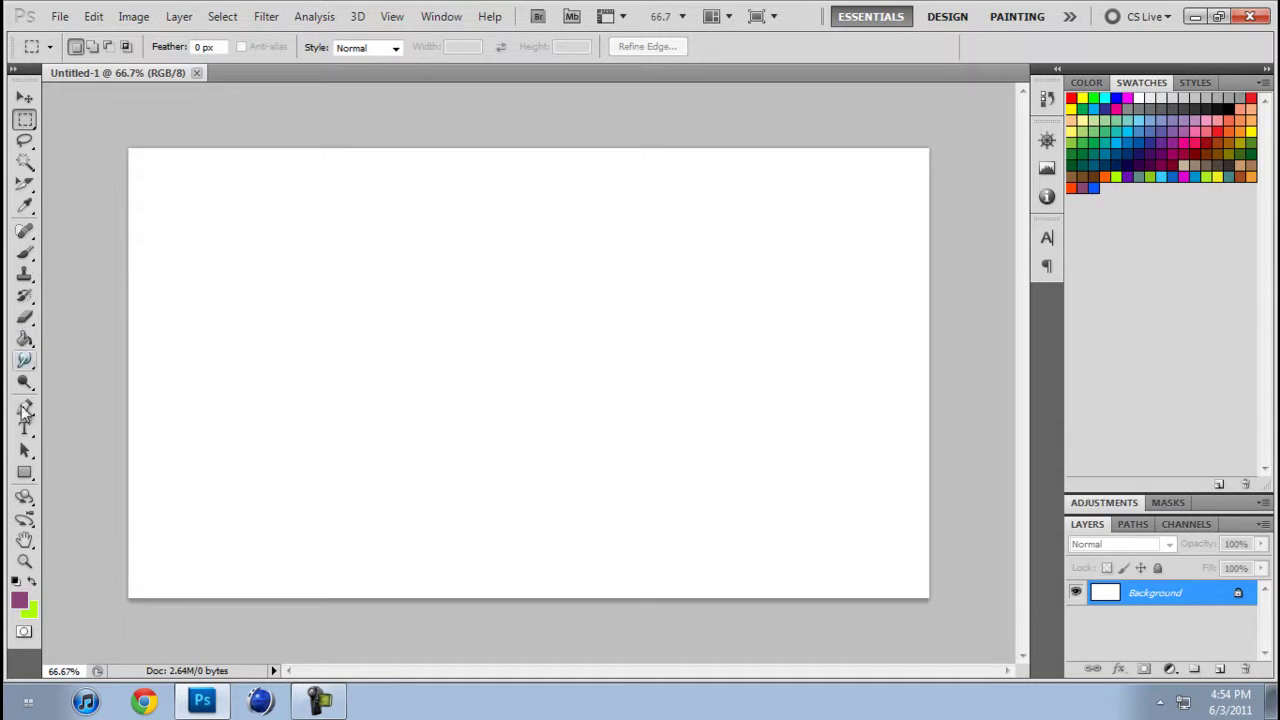
Draw a wide rectangular marquee selection left of the canvas centre
{"action": "left_click", "coordinate": [25, 472]}
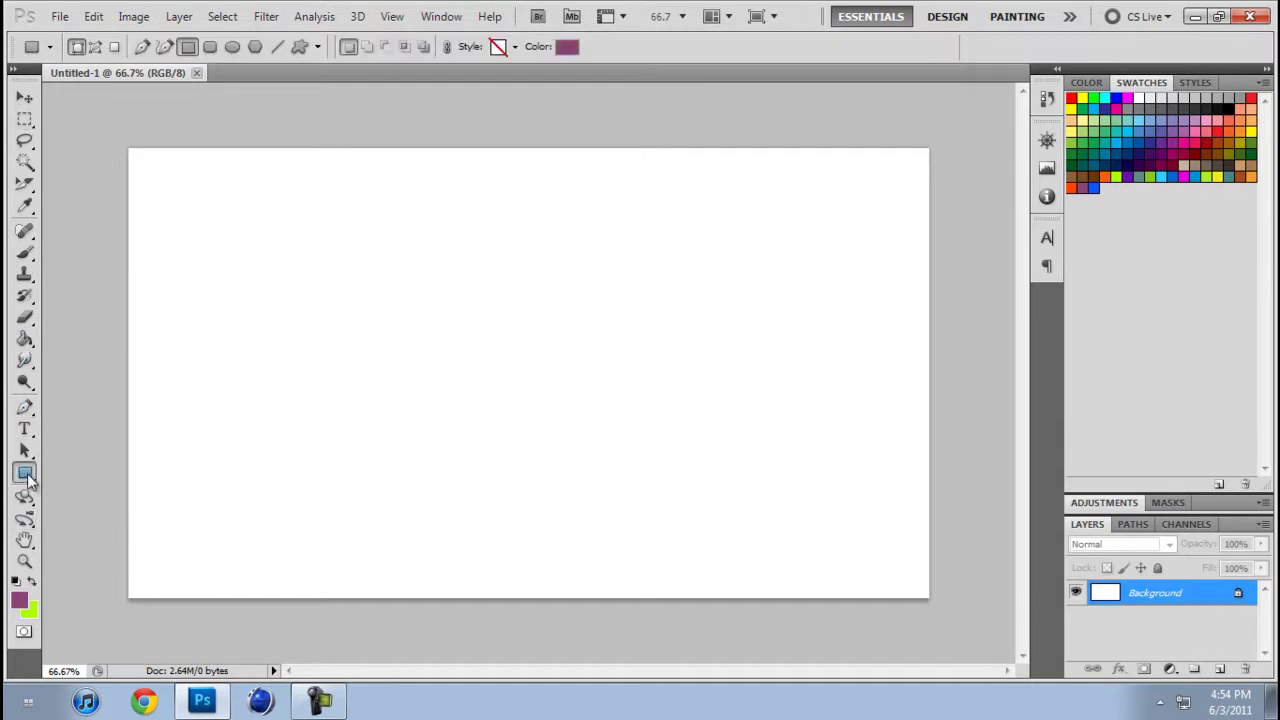
{"action": "left_click", "coordinate": [25, 120]}
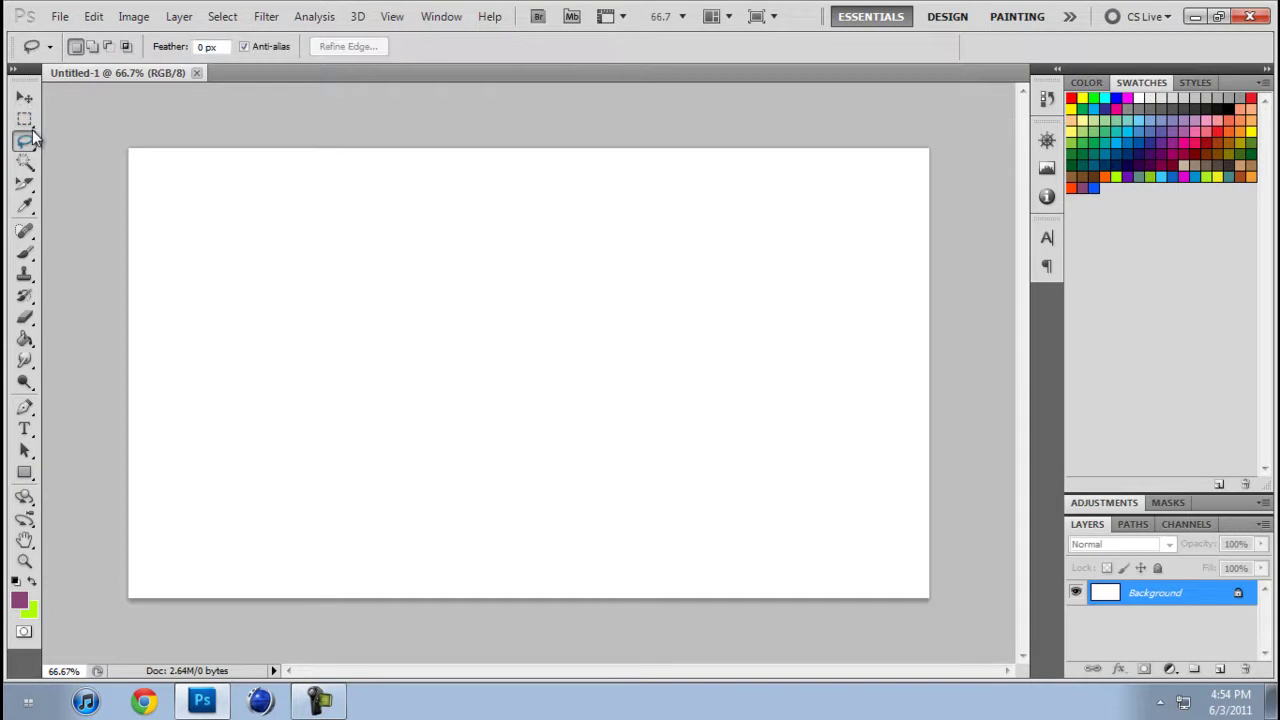
{"action": "right_click", "coordinate": [25, 120]}
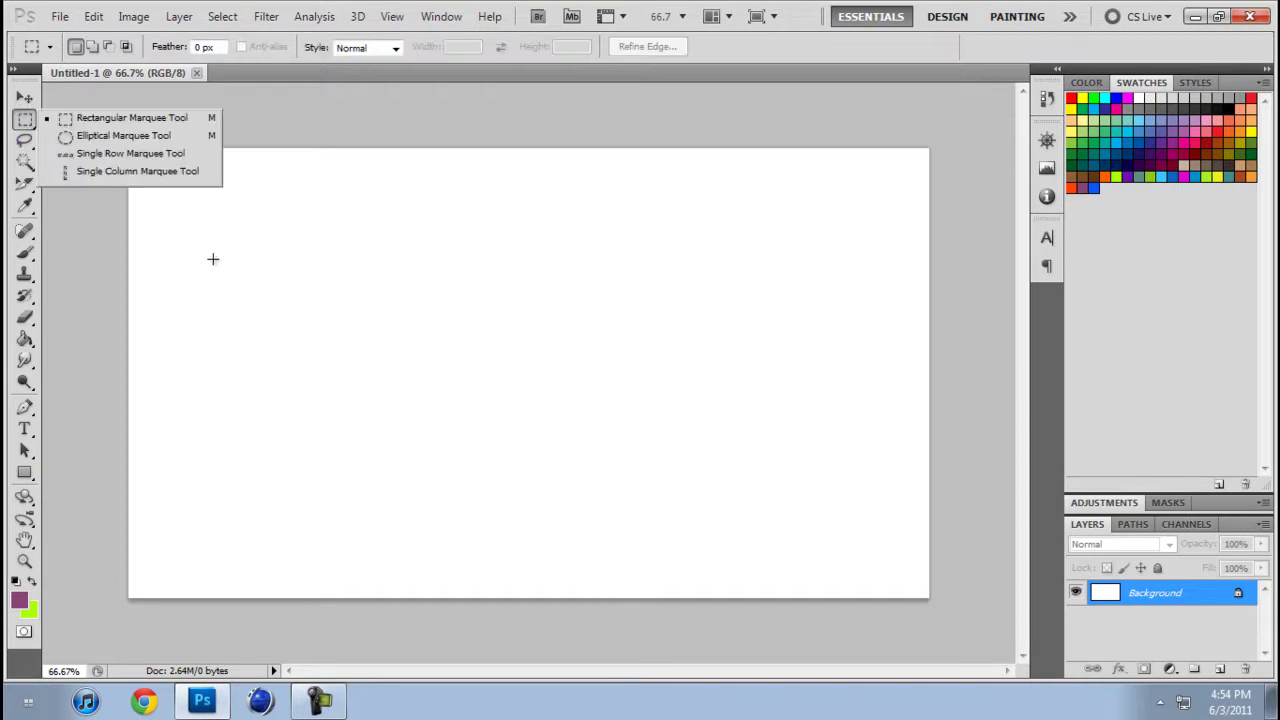
{"action": "left_click", "coordinate": [25, 97]}
{"action": "left_click", "coordinate": [26, 121]}
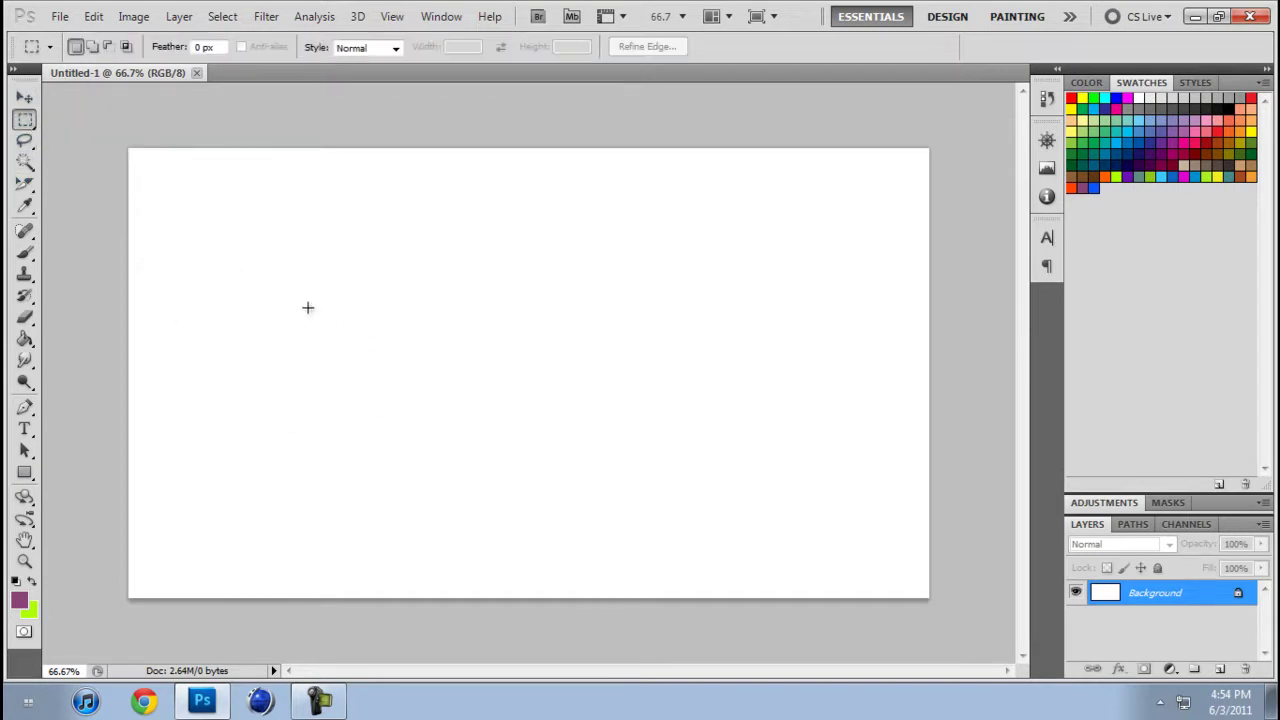
{"action": "left_click_drag", "start_coordinate": [513, 371], "coordinate": [574, 371]}
Fill the selection with 50% Gray at 100% opacity
{"action": "right_click", "coordinate": [454, 343]}
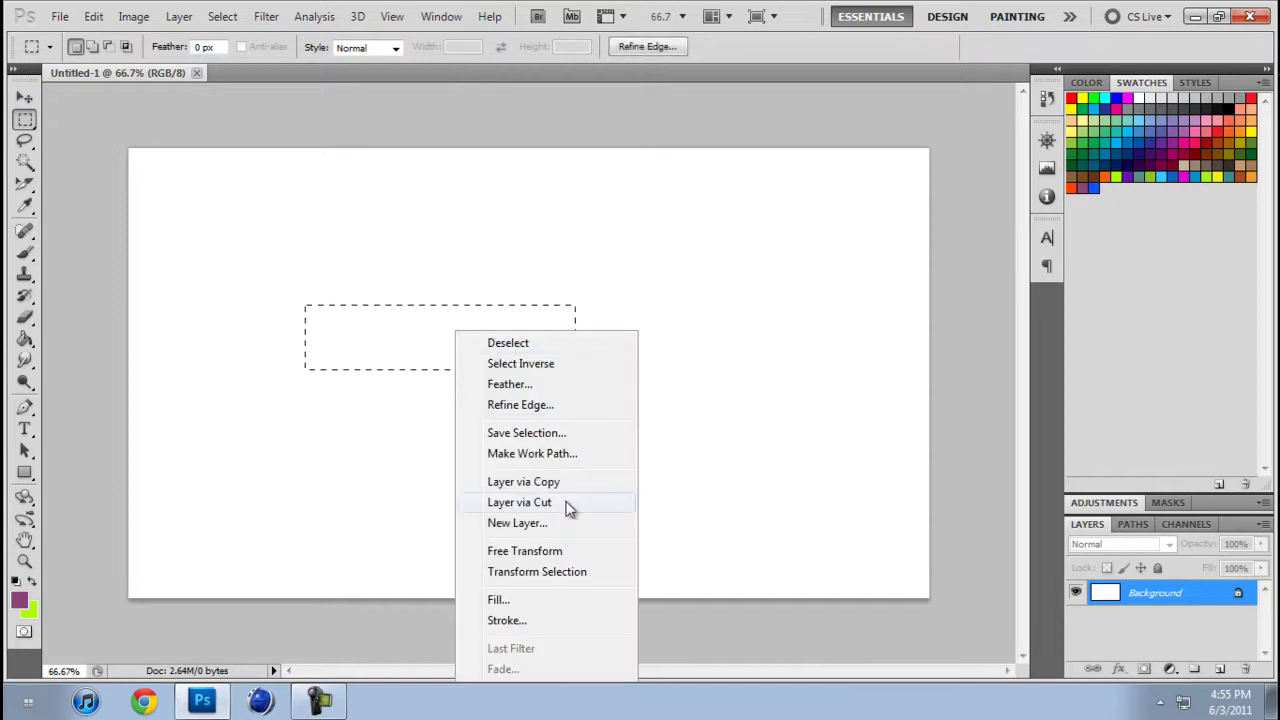
{"action": "left_click", "coordinate": [534, 619]}
{"action": "left_click", "coordinate": [743, 201]}
{"action": "right_click", "coordinate": [502, 331]}
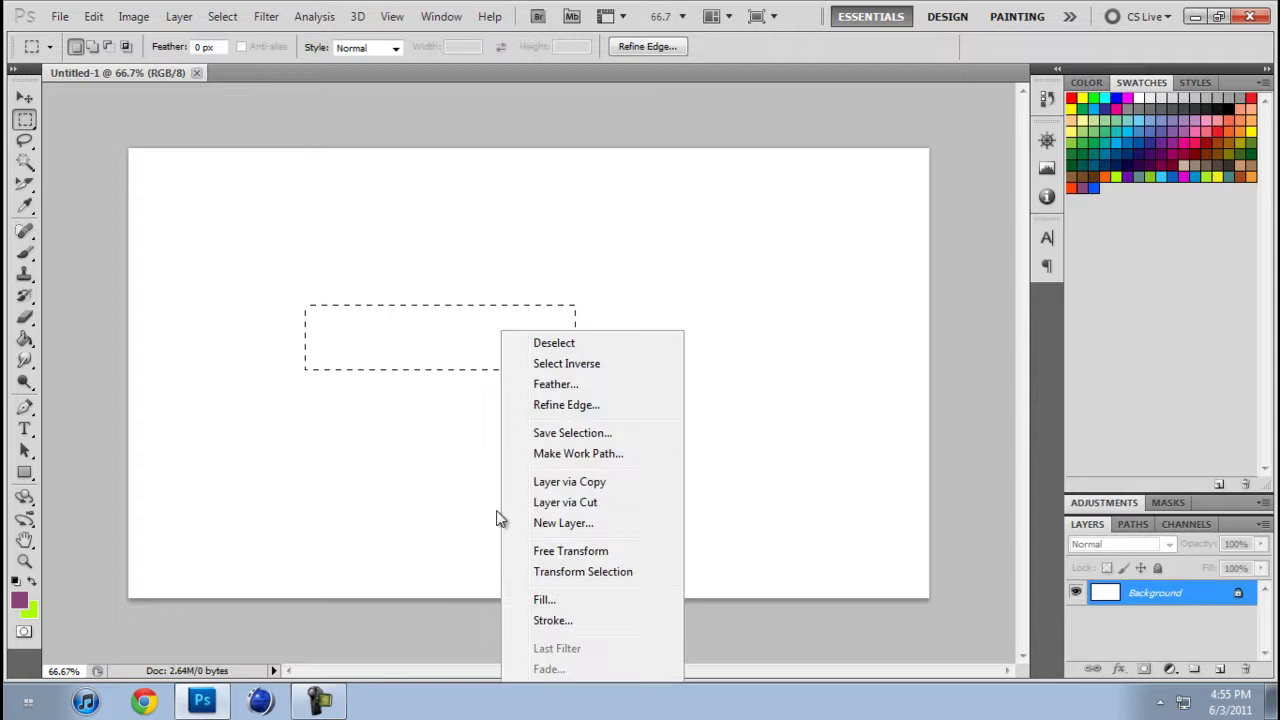
{"action": "left_click", "coordinate": [545, 600]}
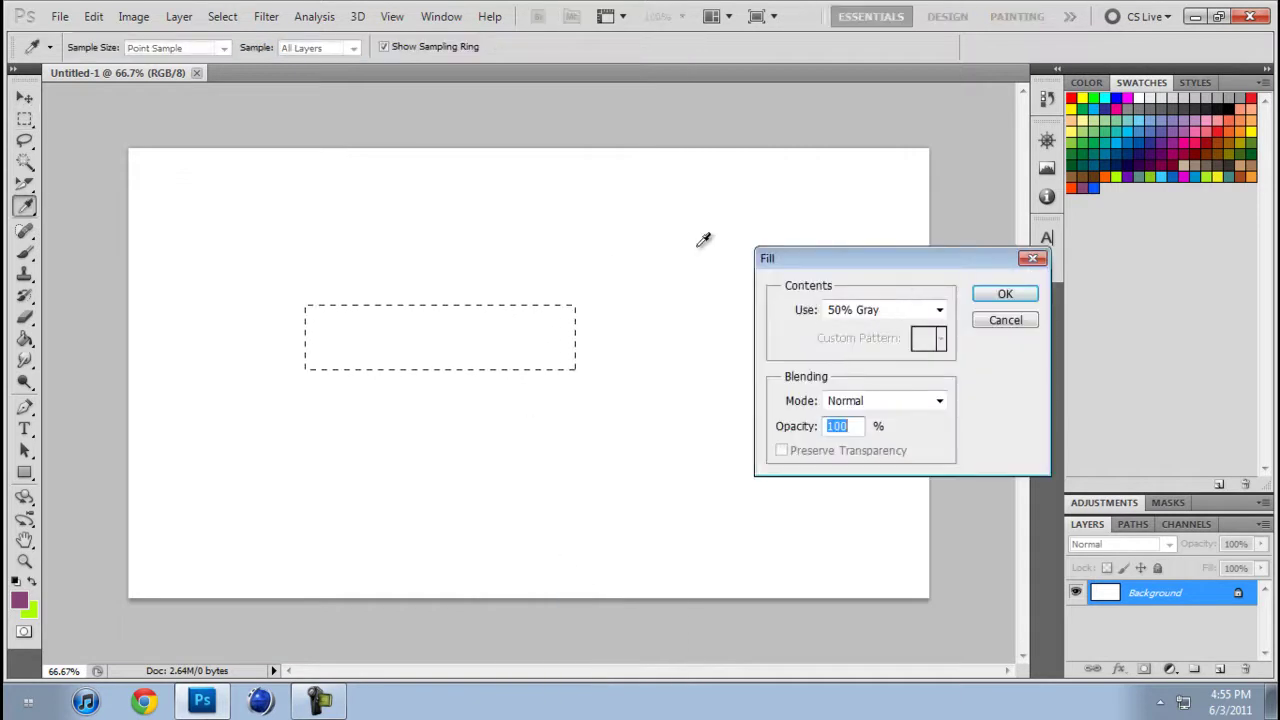
{"action": "left_click_drag", "start_coordinate": [878, 262], "coordinate": [612, 240]}
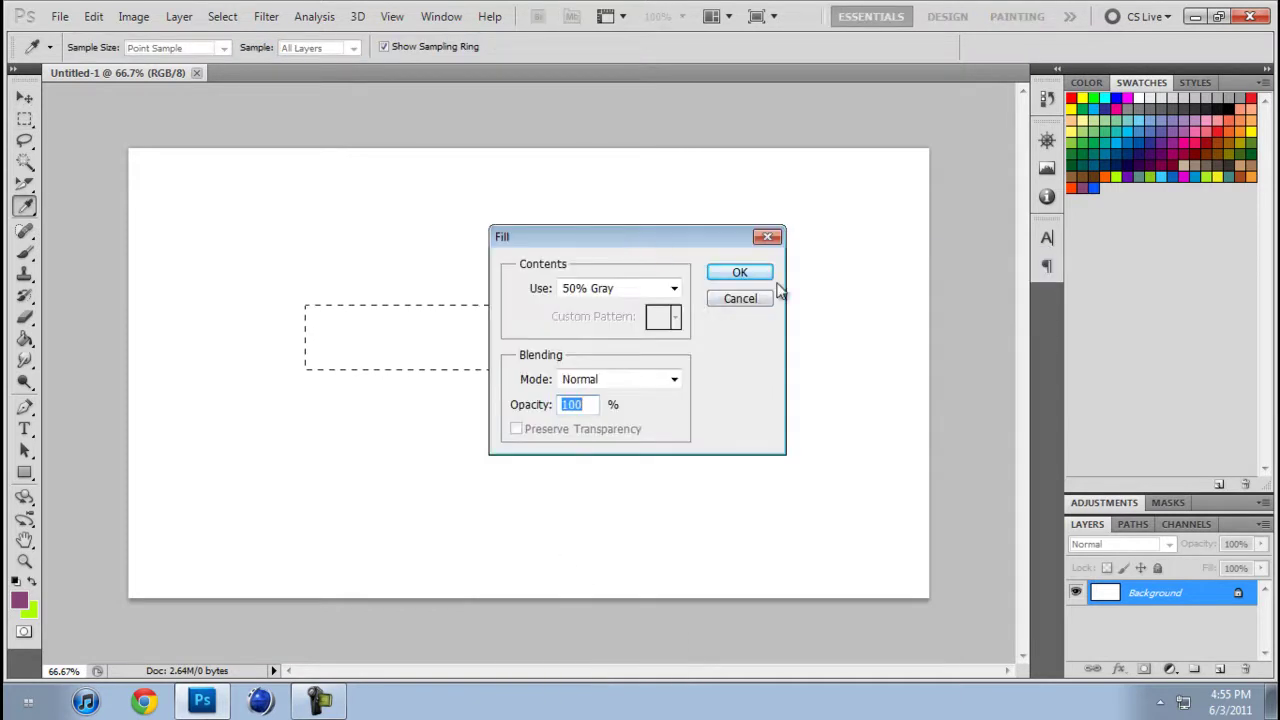
{"action": "left_click", "coordinate": [598, 404]}
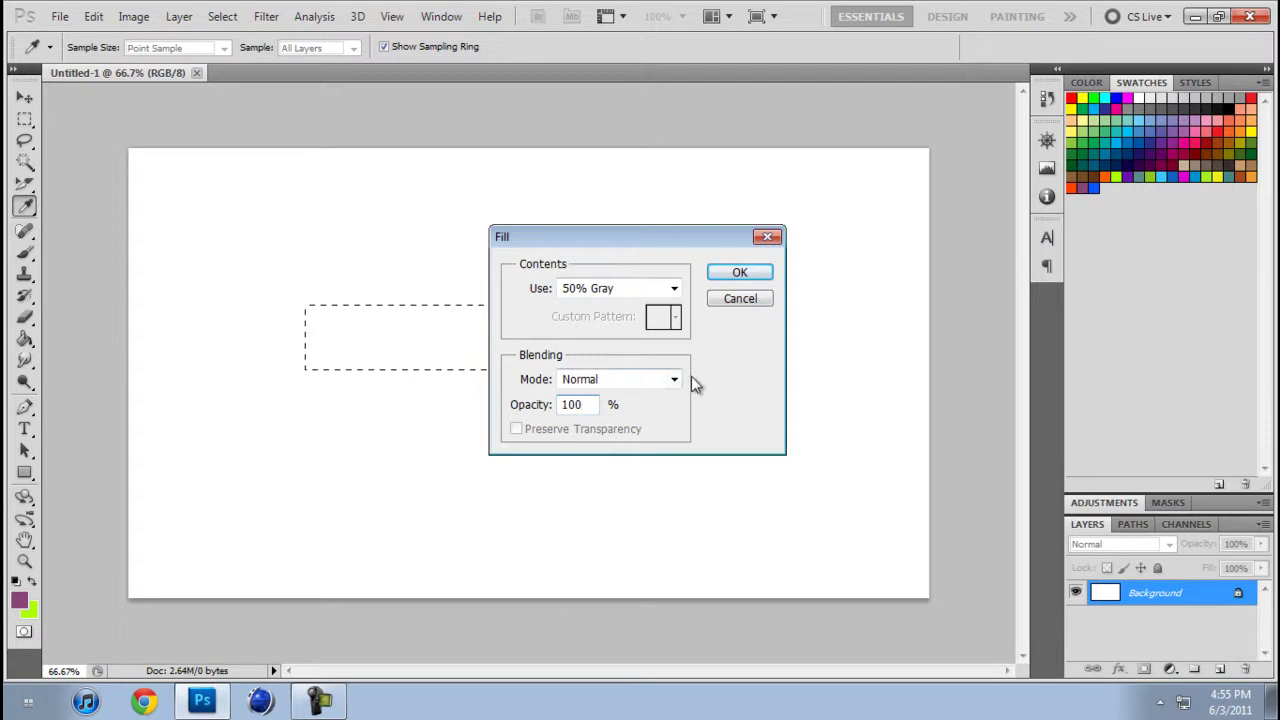
{"action": "left_click", "coordinate": [739, 272]}
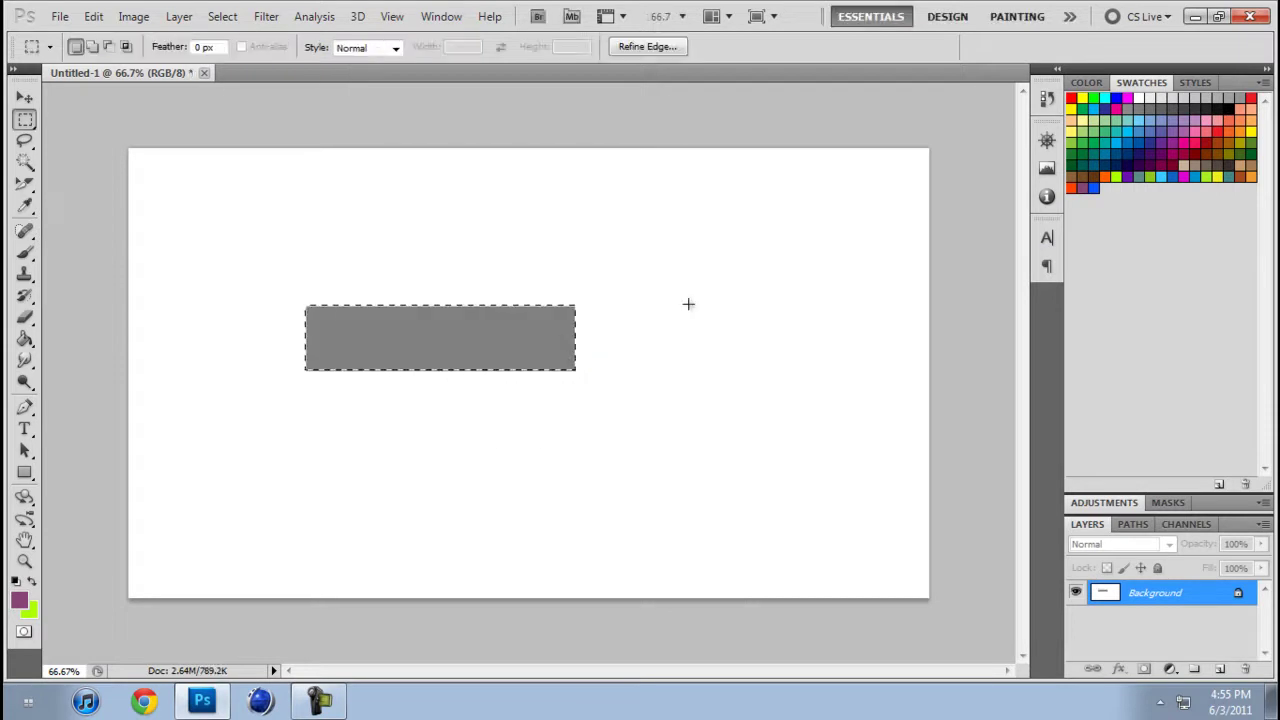
Try moving the gray rectangle and dismiss the locked-layer warning
{"action": "left_click", "coordinate": [25, 141]}
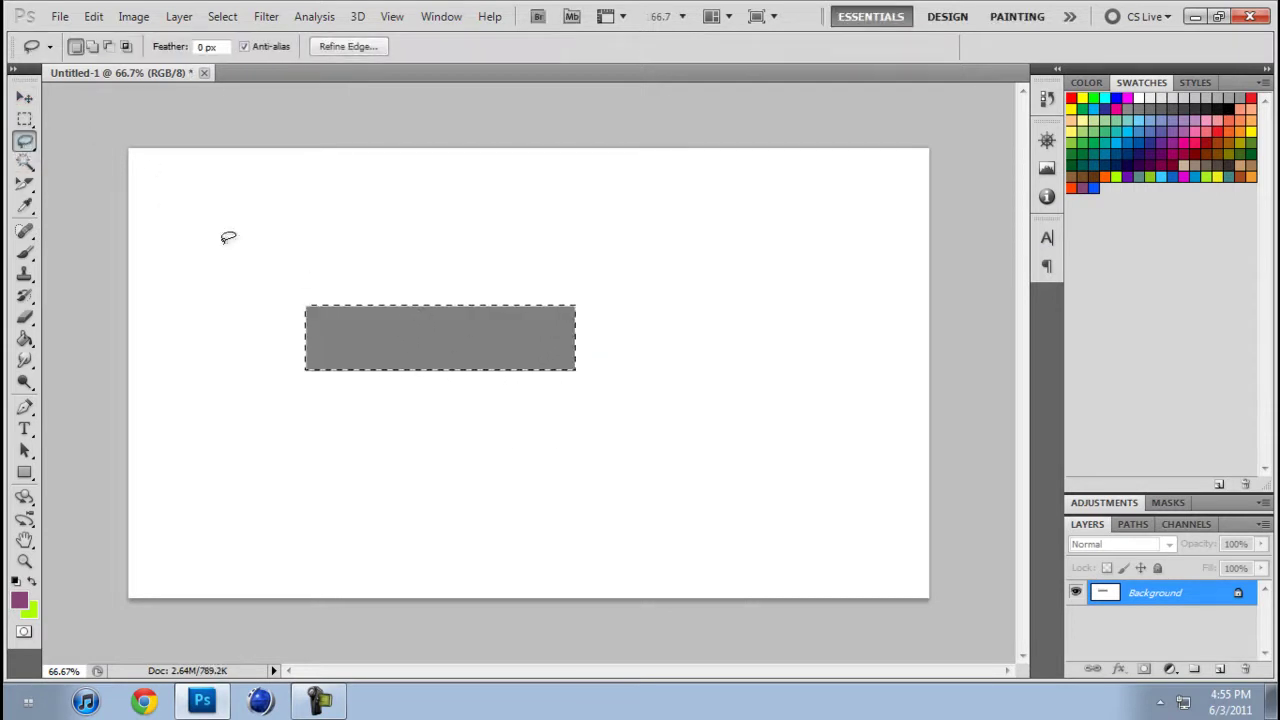
{"action": "left_click", "coordinate": [225, 238]}
{"action": "left_click", "coordinate": [25, 99]}
{"action": "left_click_drag", "start_coordinate": [521, 377], "coordinate": [537, 374]}
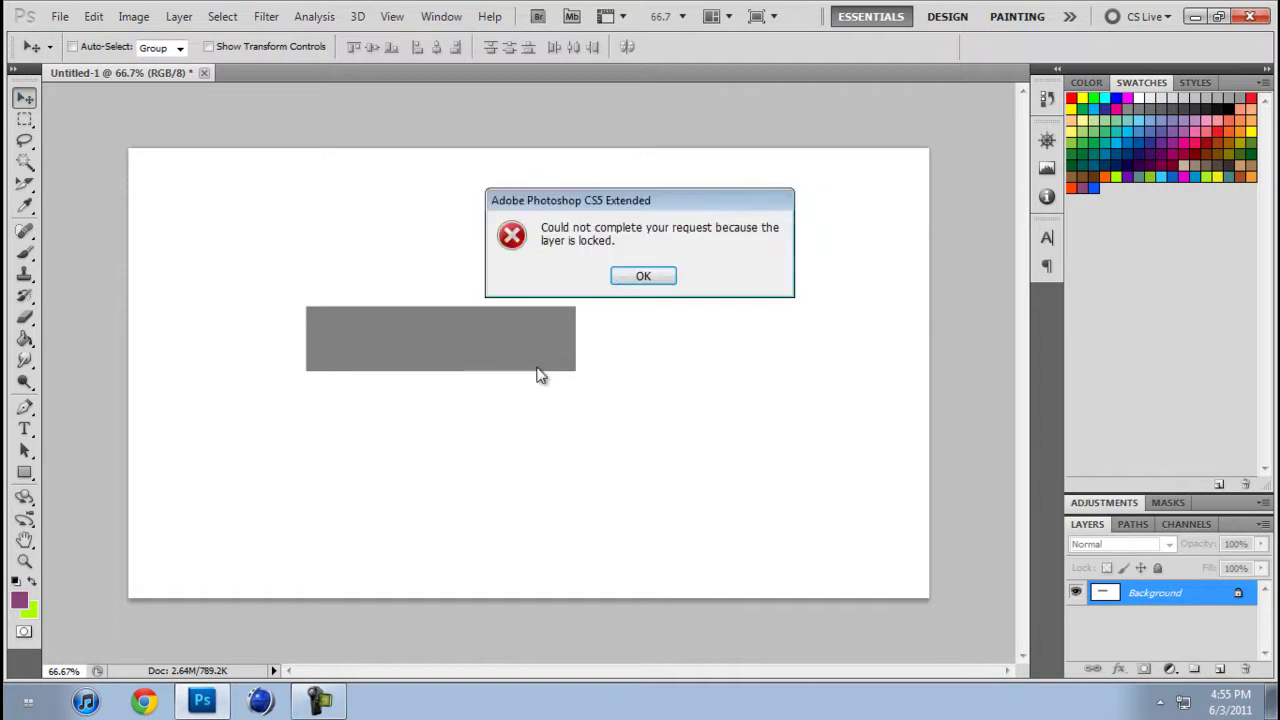
{"action": "left_click", "coordinate": [645, 277]}
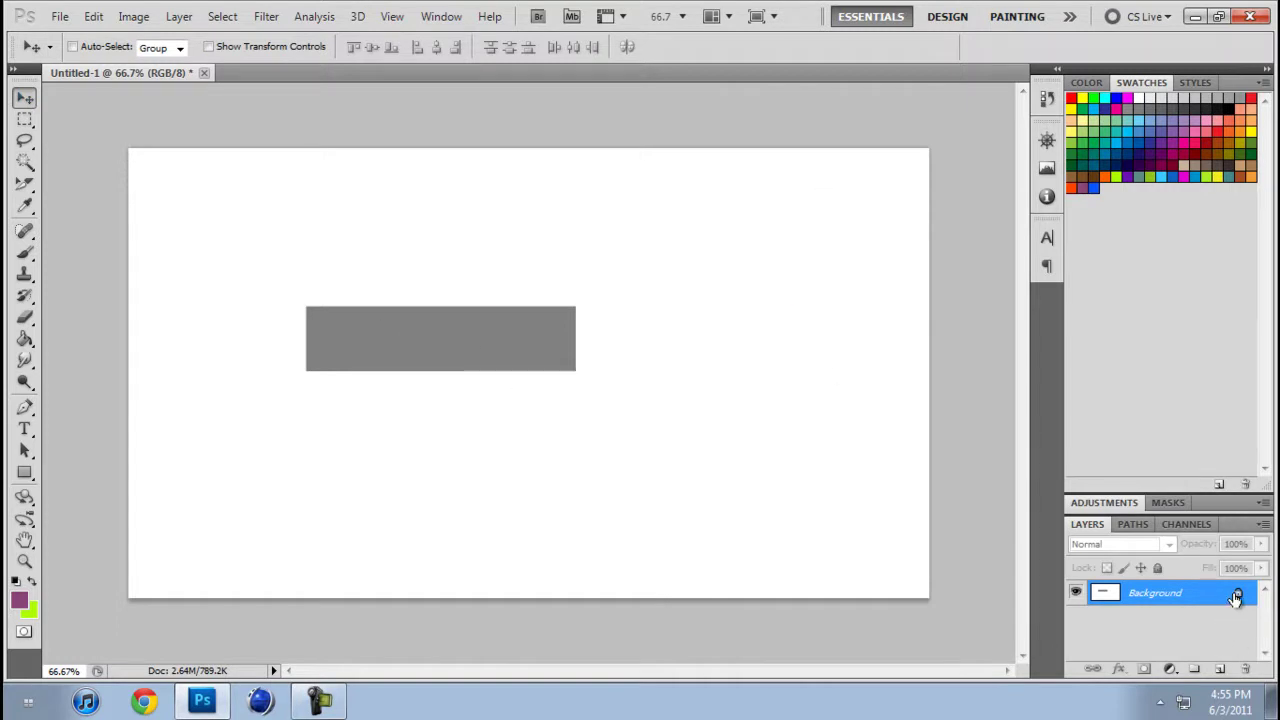
Undo the gray fill, deselect, and add a new empty Layer 1
{"action": "key", "text": "ctrl+alt+z"}
{"action": "key", "text": "ctrl+alt+z"}
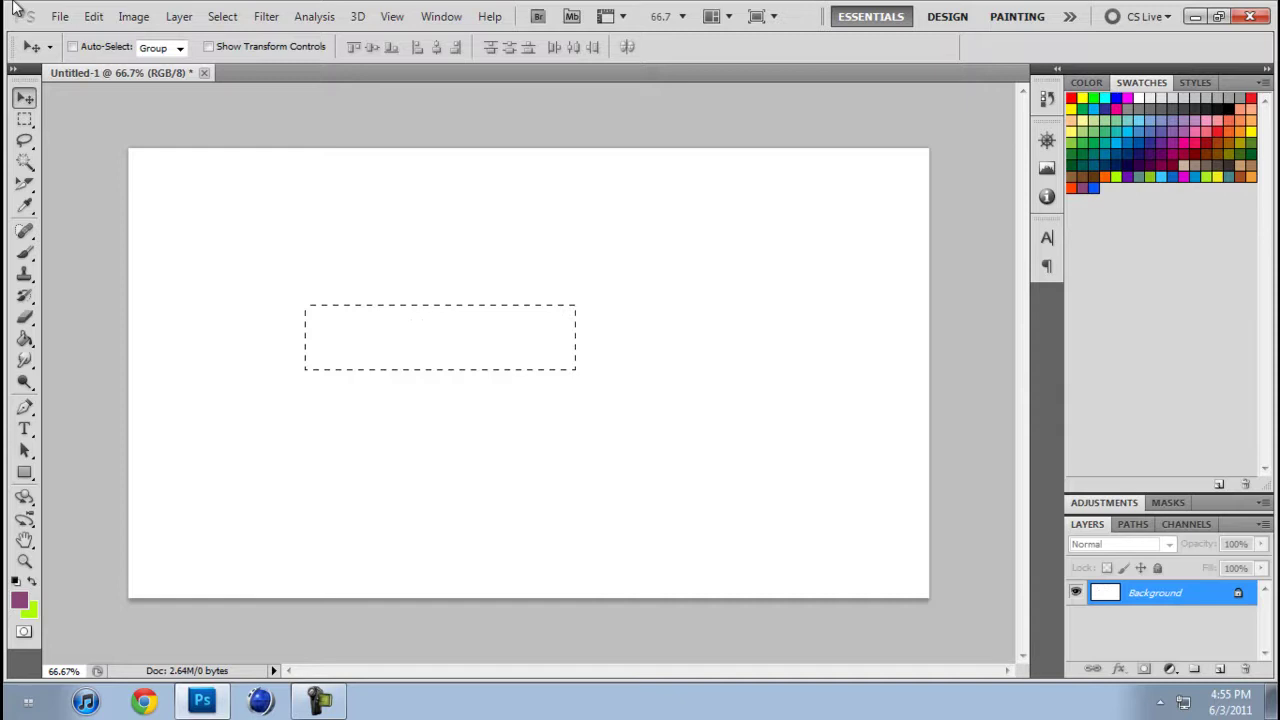
{"action": "key", "text": "ctrl+d"}
{"action": "left_click", "coordinate": [1219, 669]}
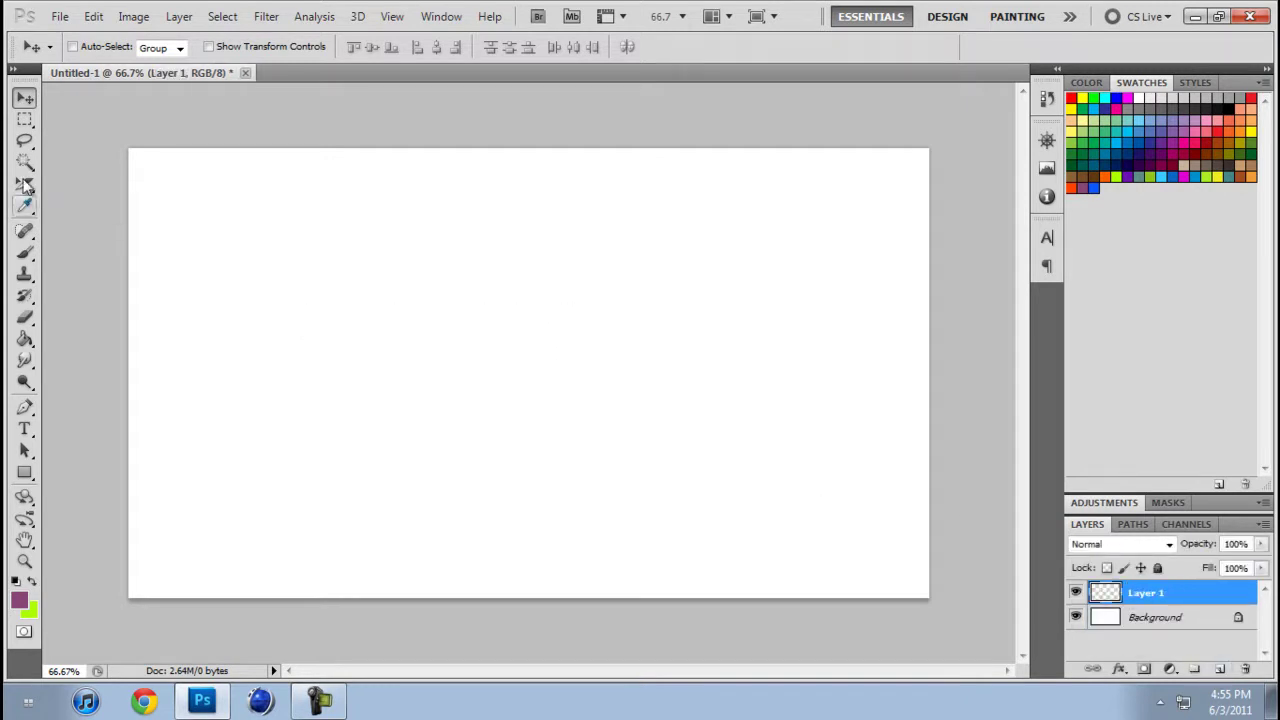
On Layer 1, select a rectangle left of centre and fill it with 50% gray
{"action": "left_click", "coordinate": [25, 119]}
{"action": "left_click_drag", "start_coordinate": [263, 281], "coordinate": [469, 333]}
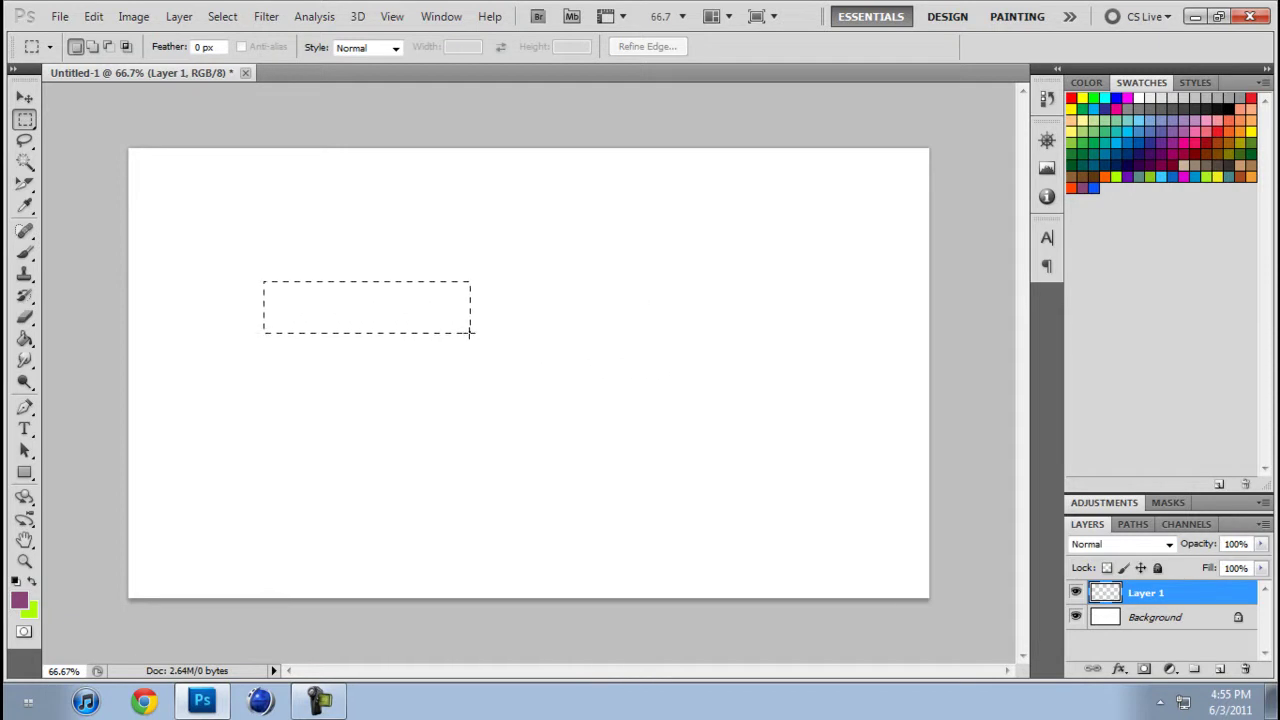
{"action": "right_click", "coordinate": [396, 317]}
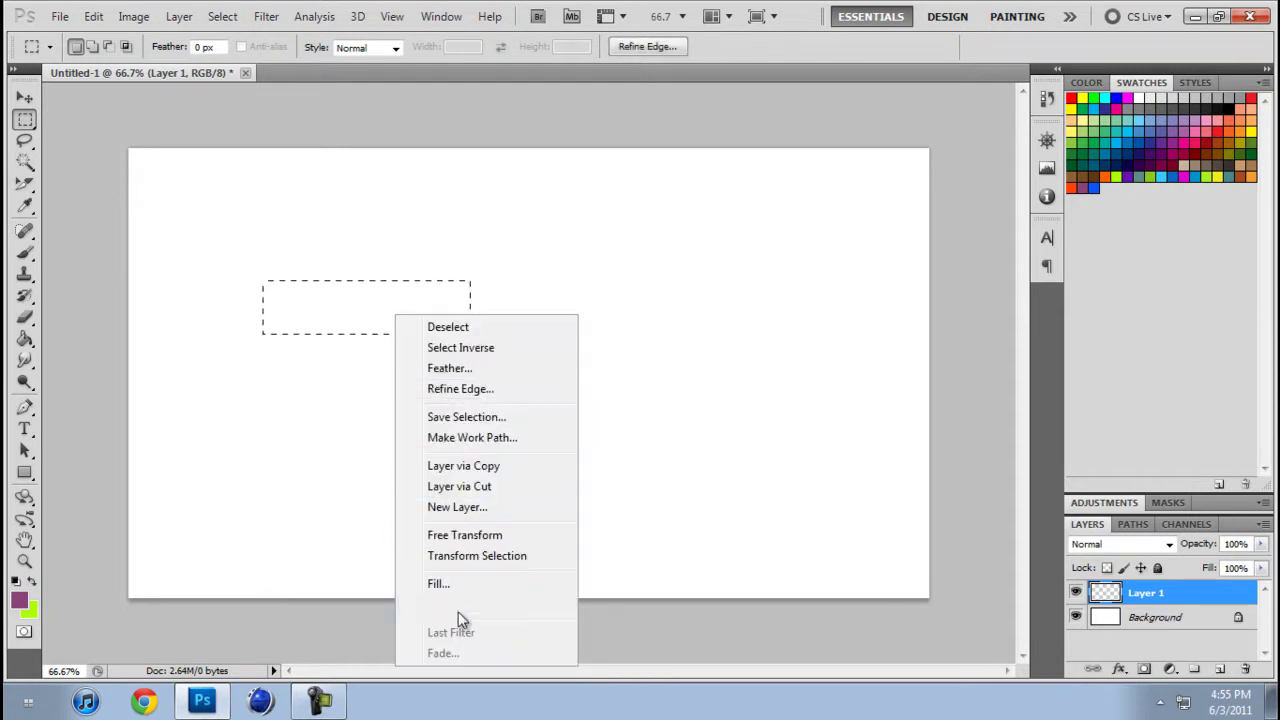
{"action": "left_click", "coordinate": [495, 605]}
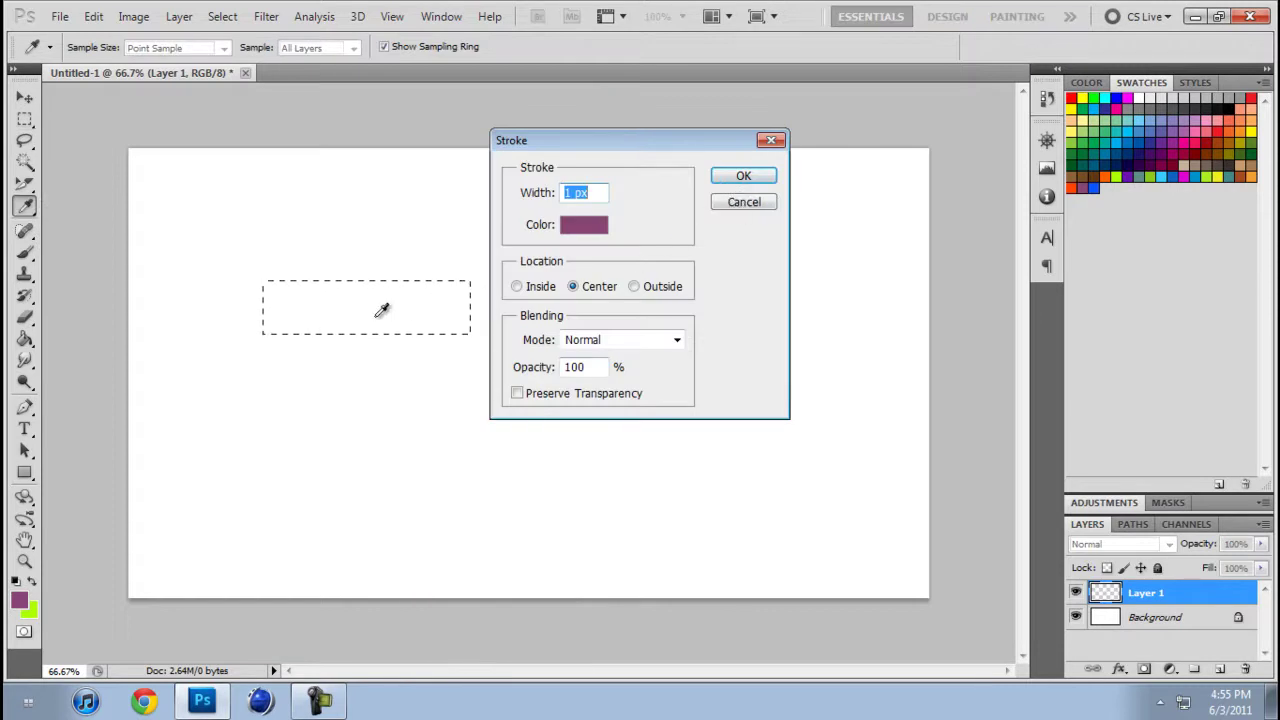
{"action": "left_click", "coordinate": [735, 203]}
{"action": "right_click", "coordinate": [390, 327]}
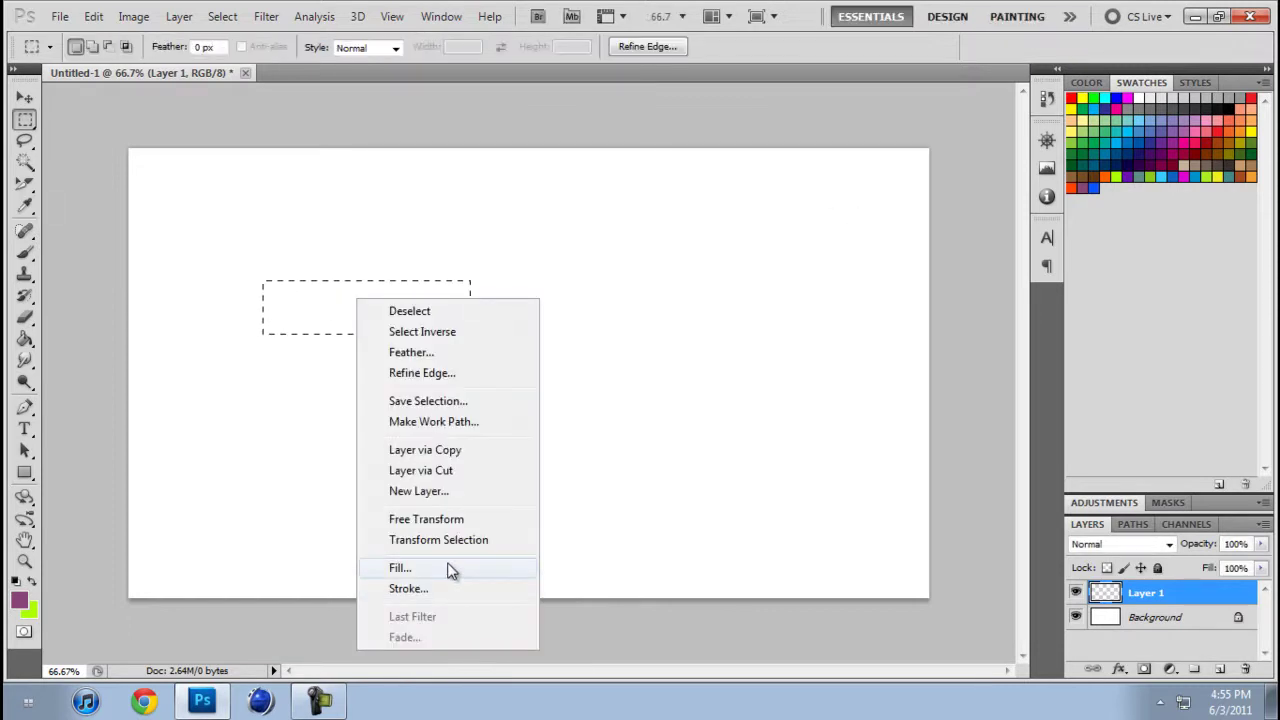
{"action": "left_click", "coordinate": [420, 567]}
{"action": "left_click", "coordinate": [738, 272]}
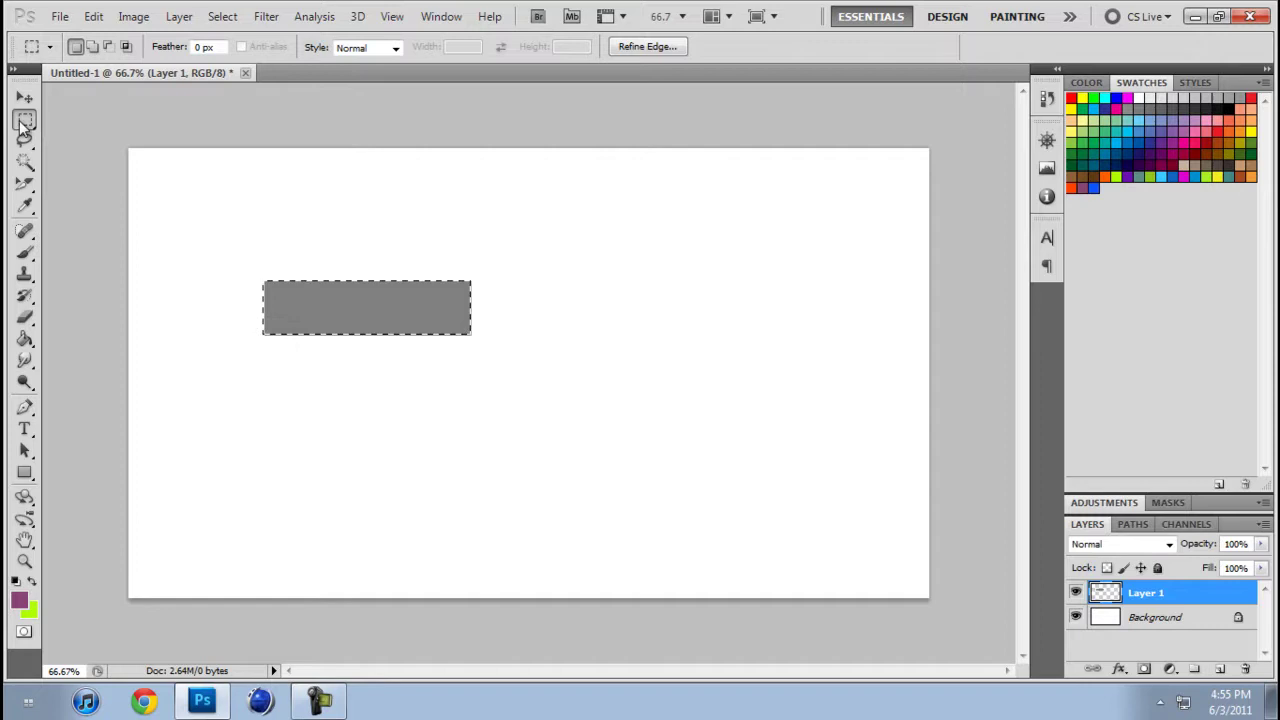
Deselect and move the gray rectangle to the canvas centre
{"action": "left_click", "coordinate": [25, 140]}
{"action": "left_click", "coordinate": [103, 163]}
{"action": "left_click", "coordinate": [25, 97]}
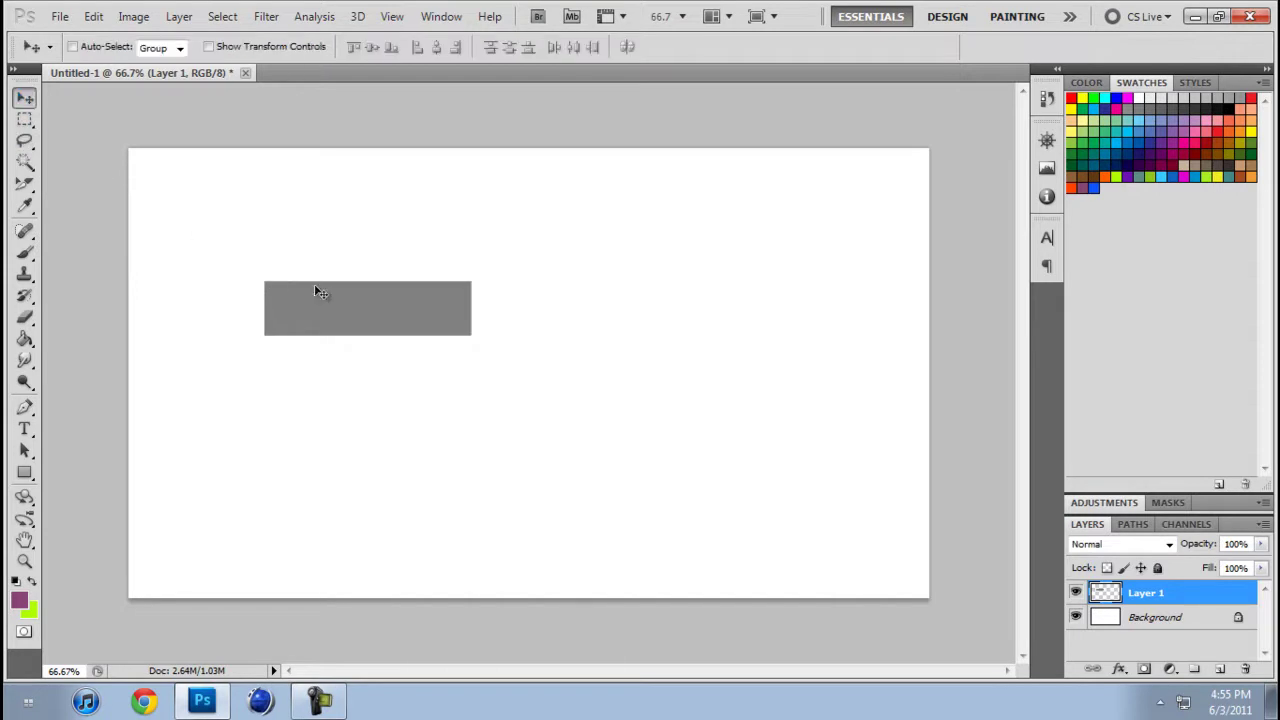
{"action": "left_click_drag", "start_coordinate": [342, 301], "coordinate": [521, 380]}
{"action": "left_click", "coordinate": [1120, 668]}
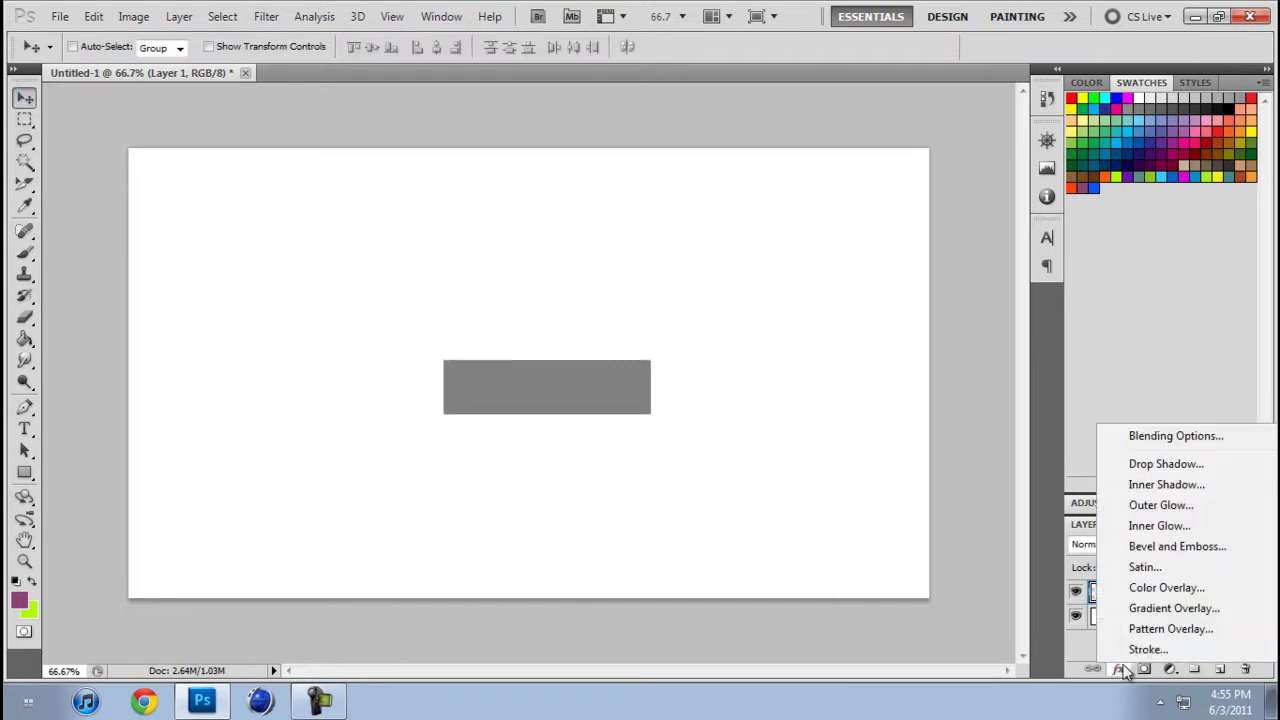
Add a lighter drop shadow and a Bevel and Emboss with 52% depth to the rectangle
{"action": "left_click", "coordinate": [1163, 548]}
{"action": "left_click", "coordinate": [774, 213]}
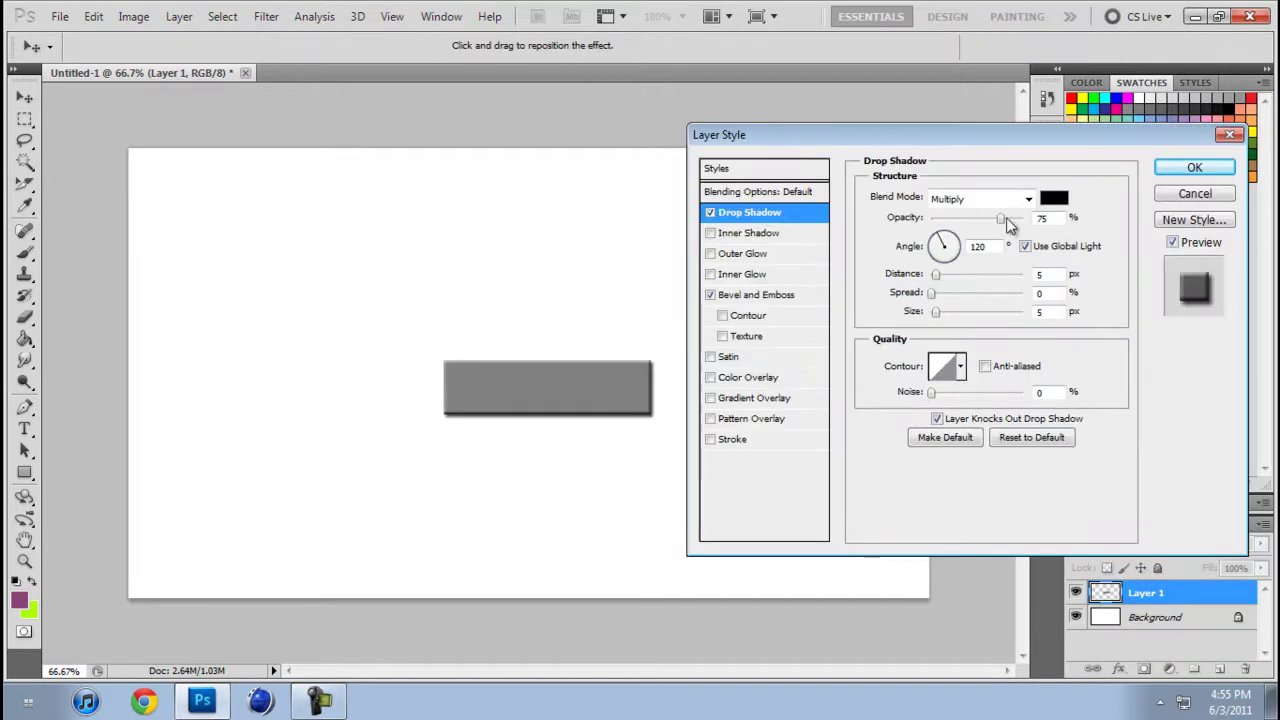
{"action": "left_click_drag", "start_coordinate": [1000, 218], "coordinate": [950, 224]}
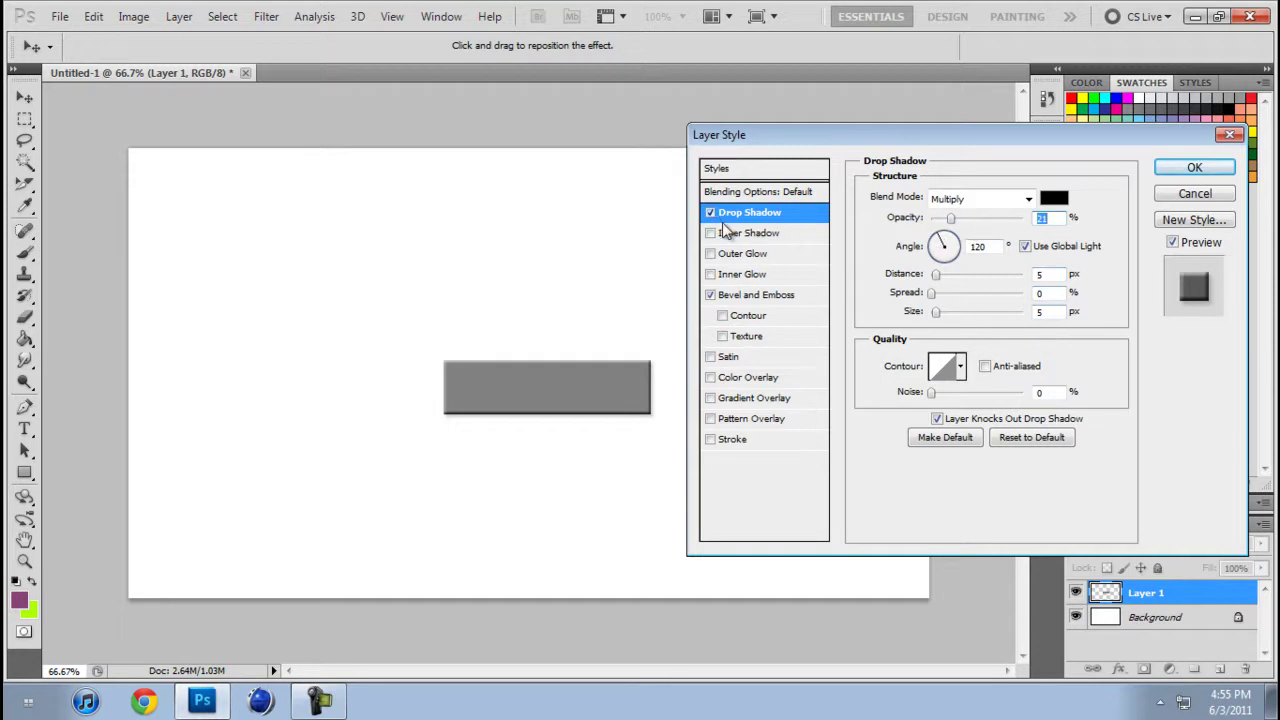
{"action": "left_click", "coordinate": [720, 301]}
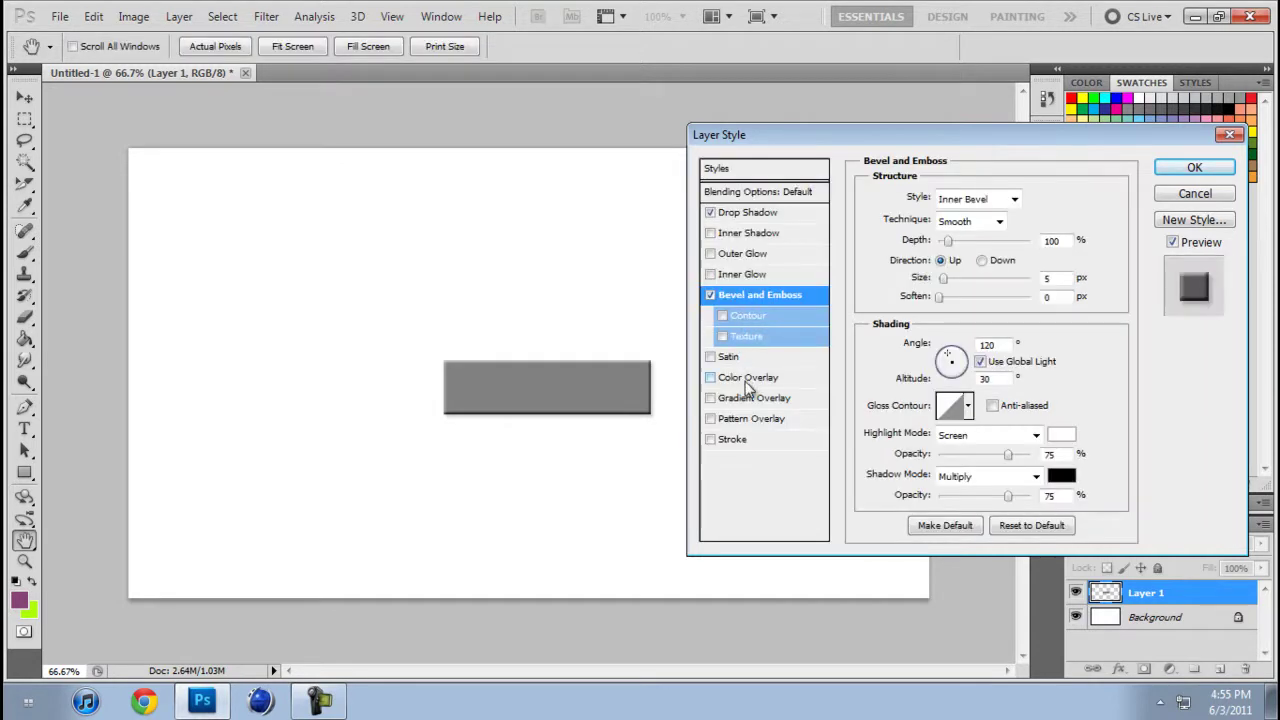
{"action": "left_click_drag", "start_coordinate": [948, 241], "coordinate": [945, 288]}
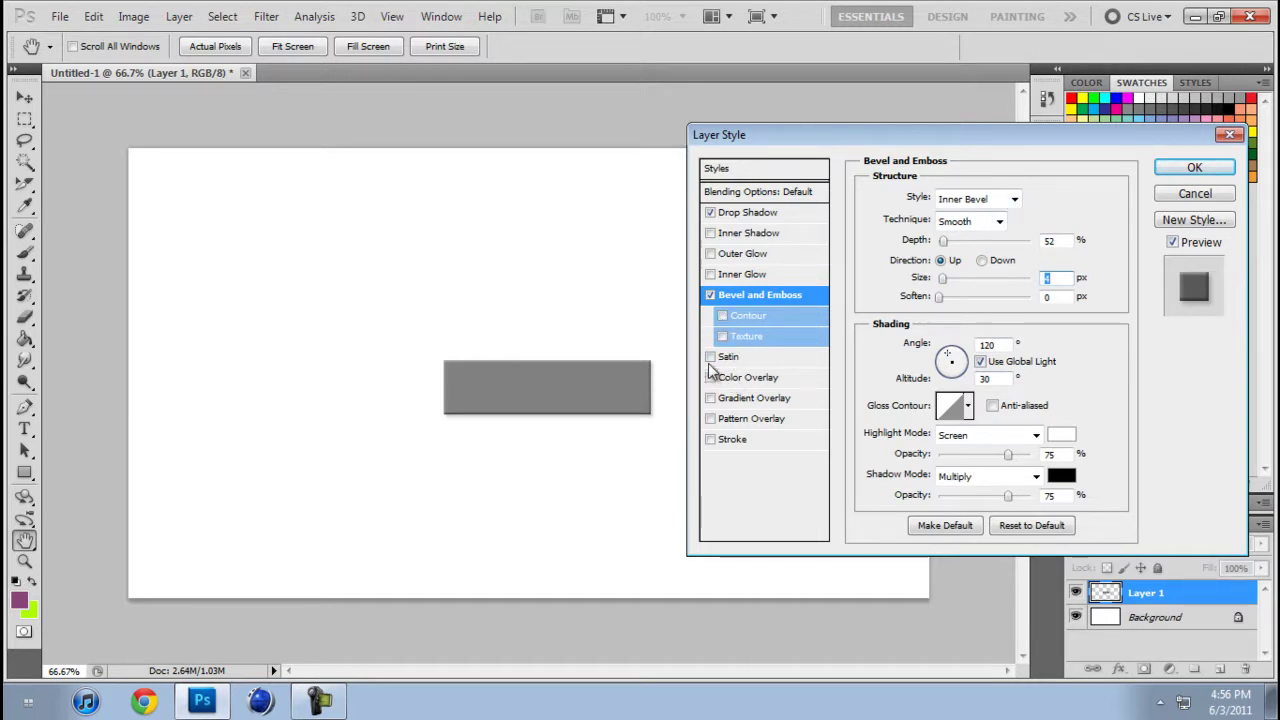
{"action": "left_click", "coordinate": [1207, 172]}
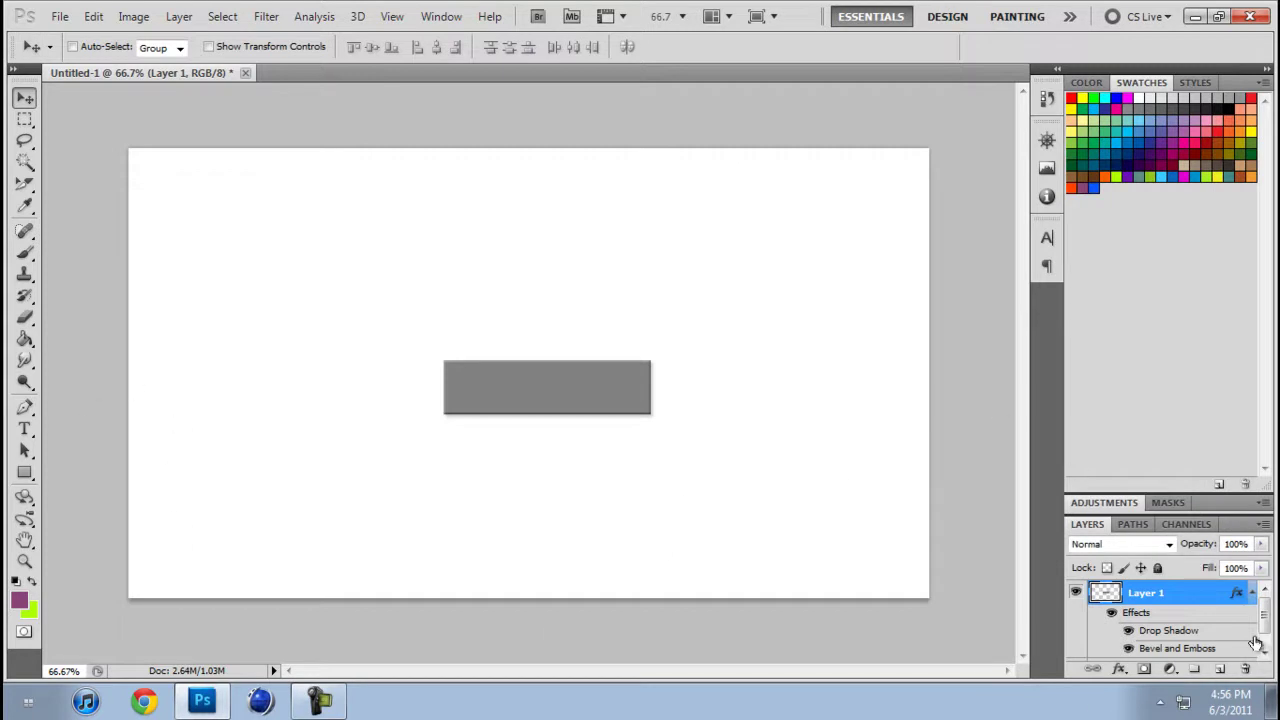
Cut a jagged zigzag tear into the rectangle's right end
{"action": "left_click", "coordinate": [25, 140]}
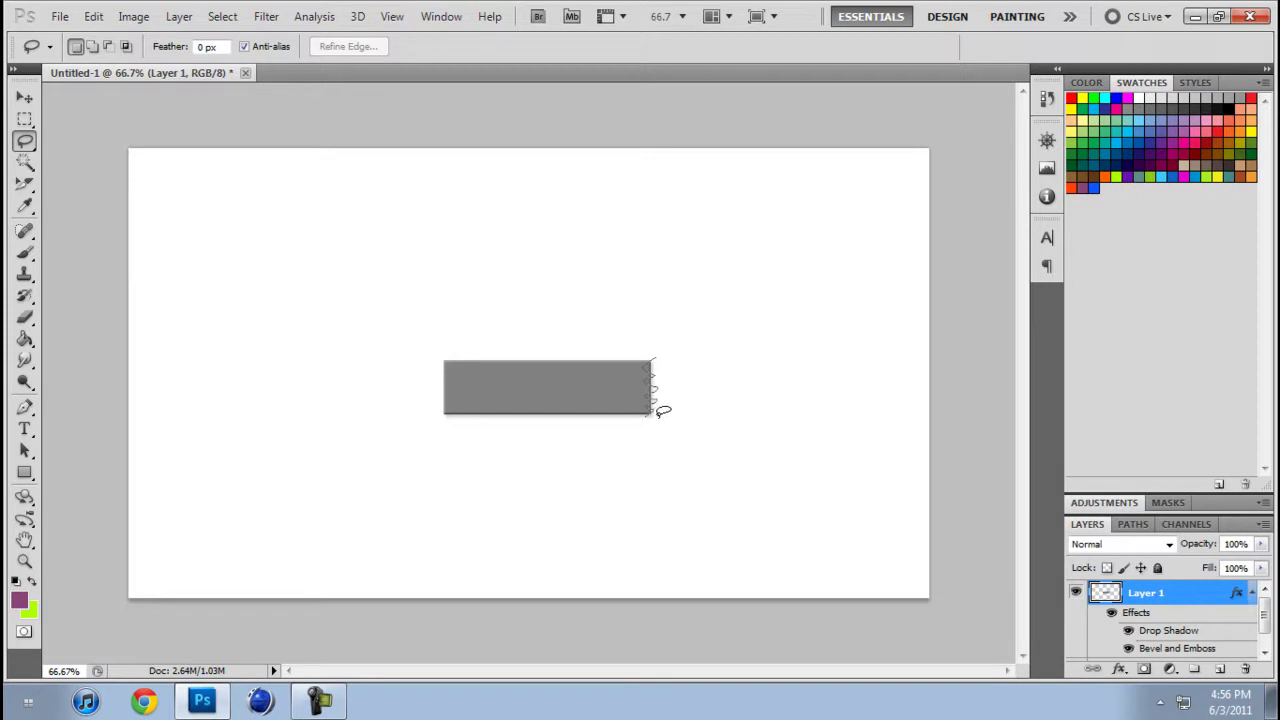
{"action": "left_click_drag", "start_coordinate": [662, 360], "coordinate": [660, 342]}
{"action": "right_click", "coordinate": [660, 340]}
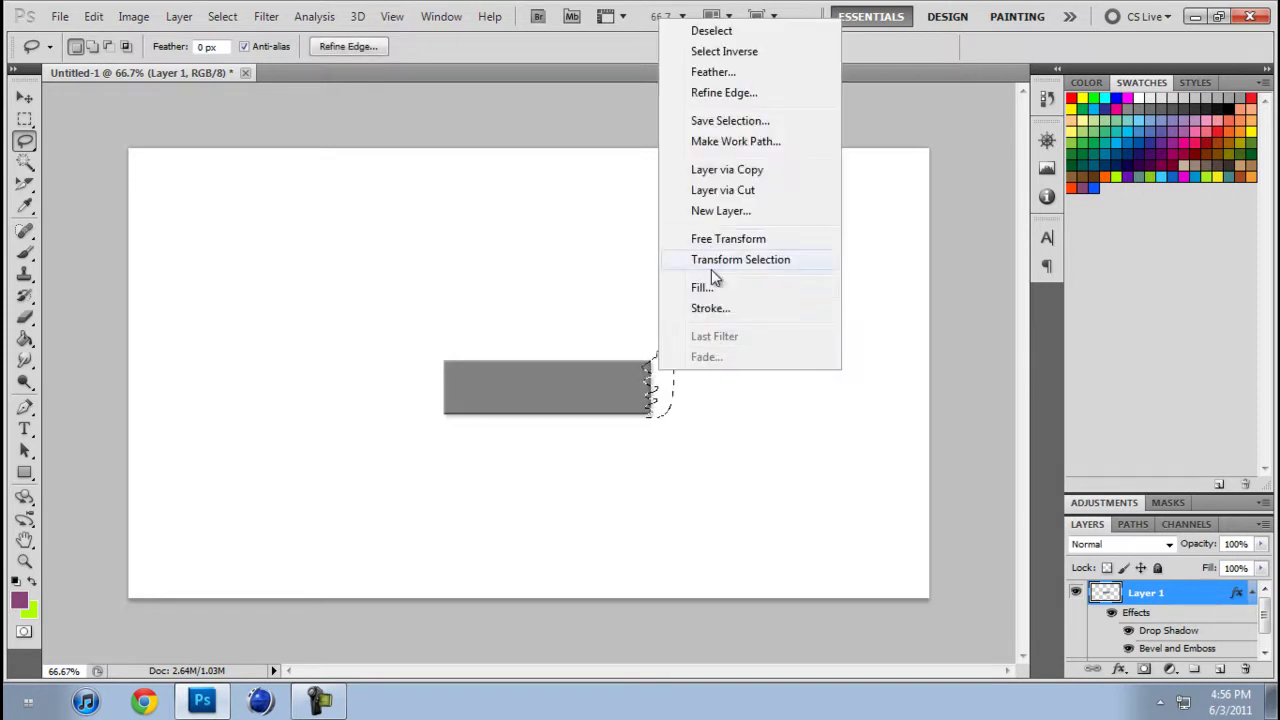
{"action": "left_click", "coordinate": [660, 395]}
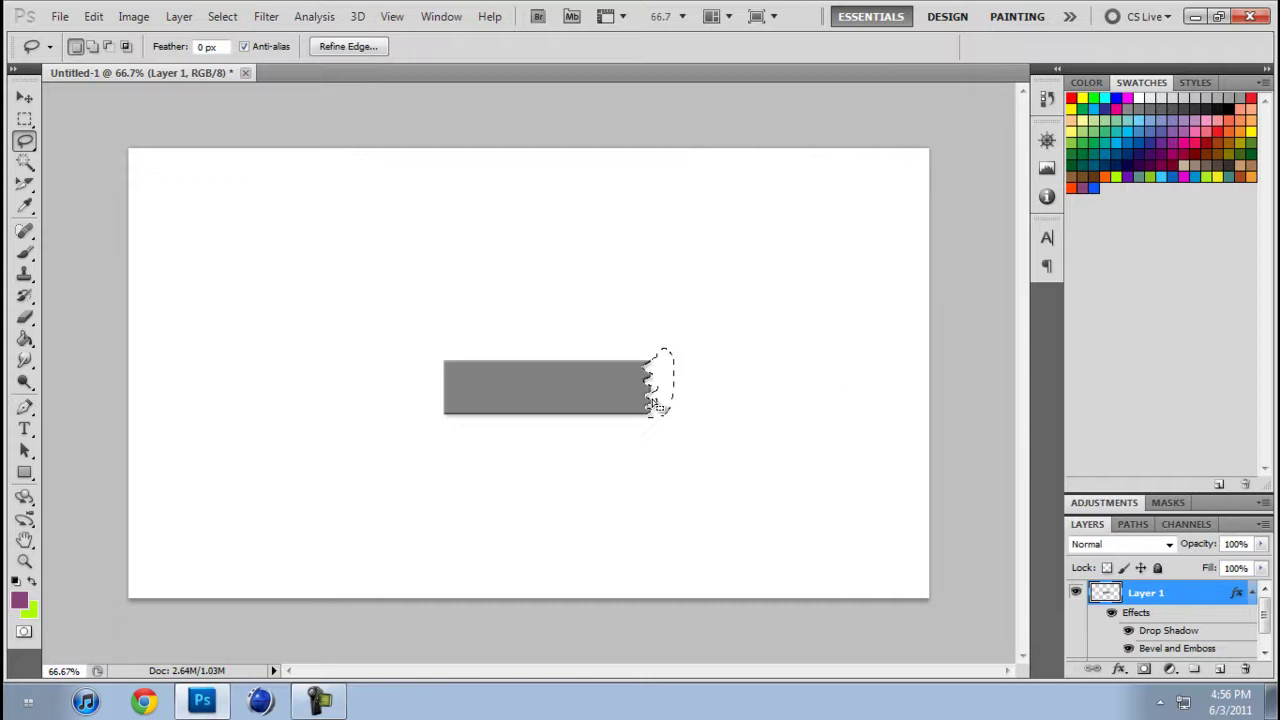
{"action": "left_click", "coordinate": [28, 96]}
{"action": "key", "text": "ctrl+d"}
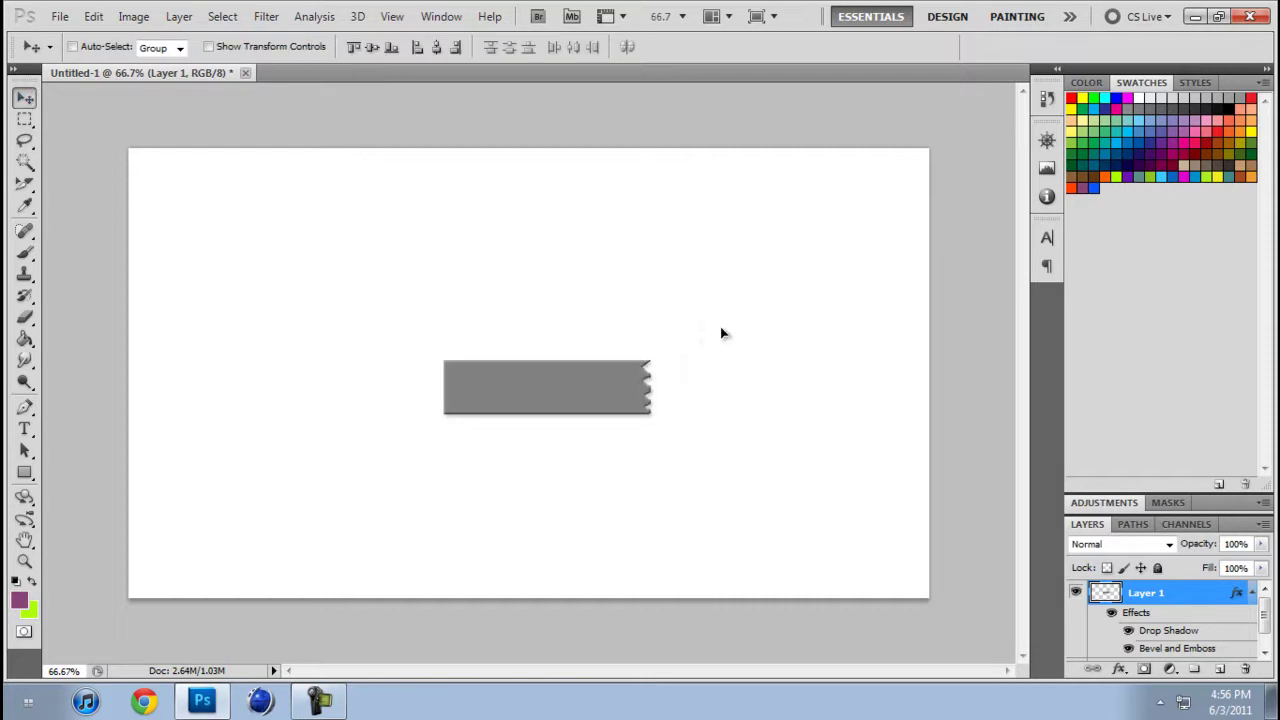
Cut a matching jagged zigzag tear into the rectangle's left end
{"action": "left_click", "coordinate": [24, 141]}
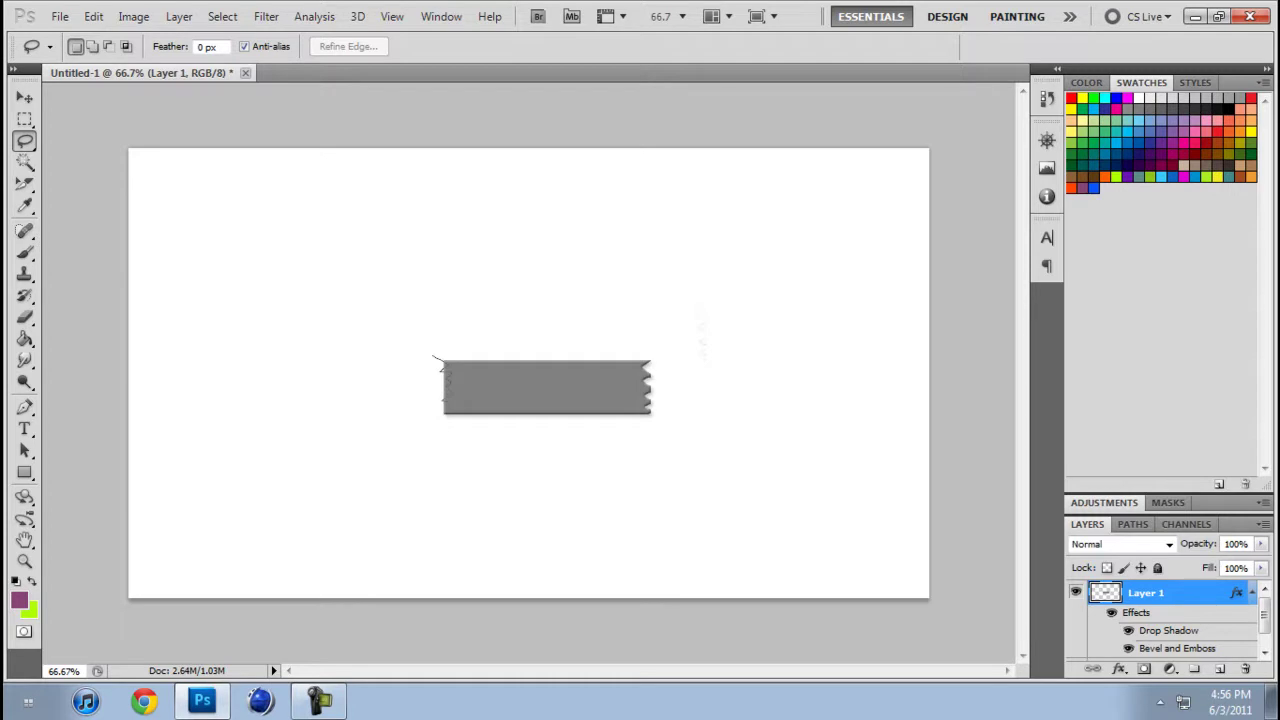
{"action": "left_click_drag", "start_coordinate": [430, 352], "coordinate": [428, 346]}
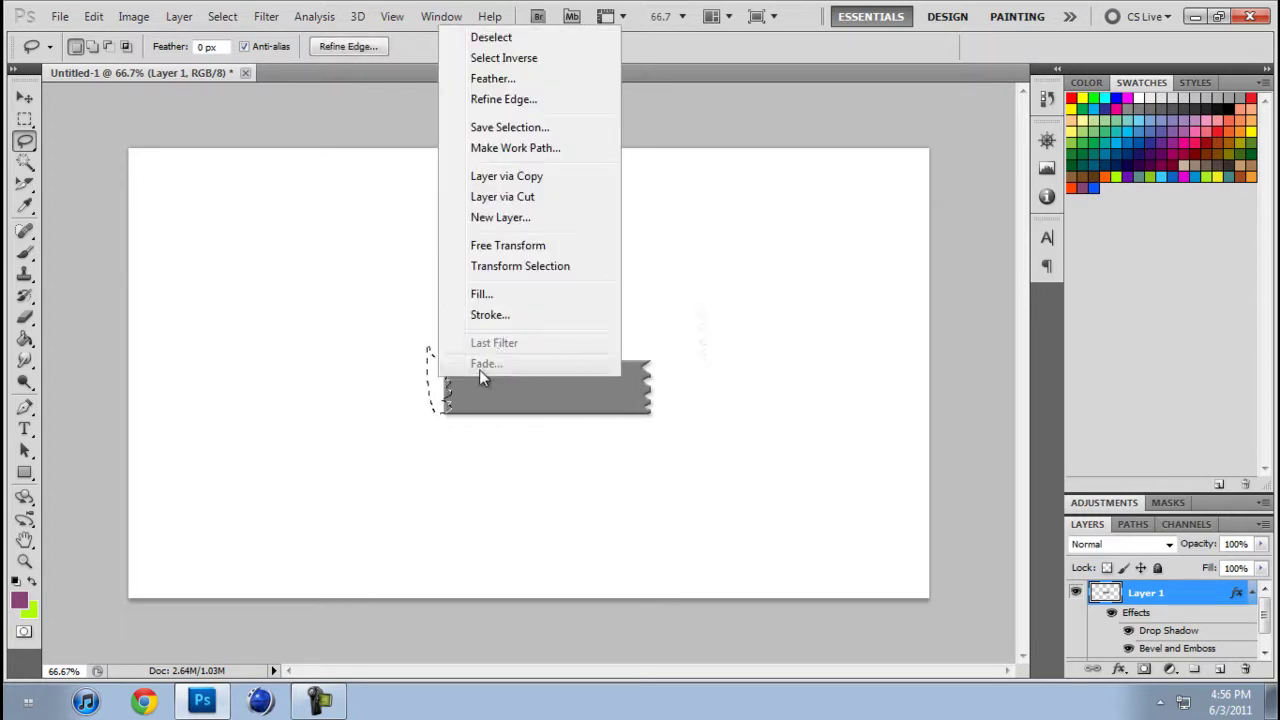
{"action": "right_click", "coordinate": [440, 378]}
{"action": "key", "text": "Escape"}
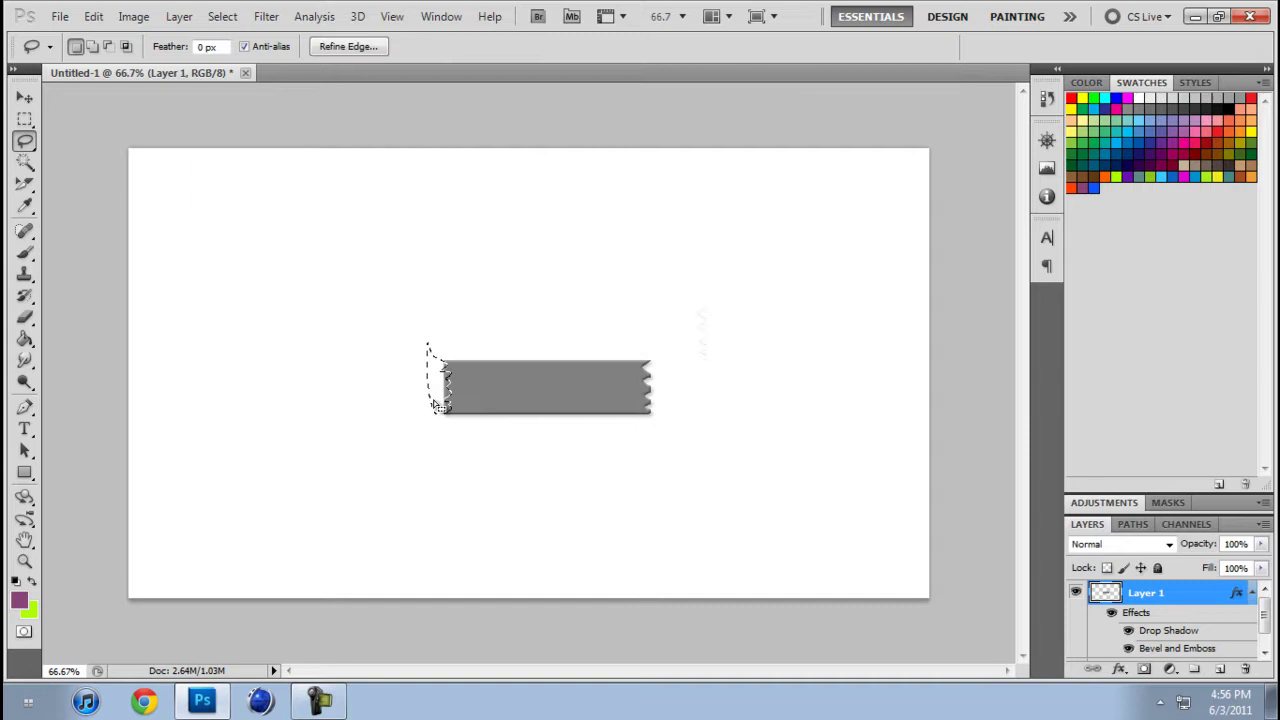
{"action": "left_click", "coordinate": [25, 97]}
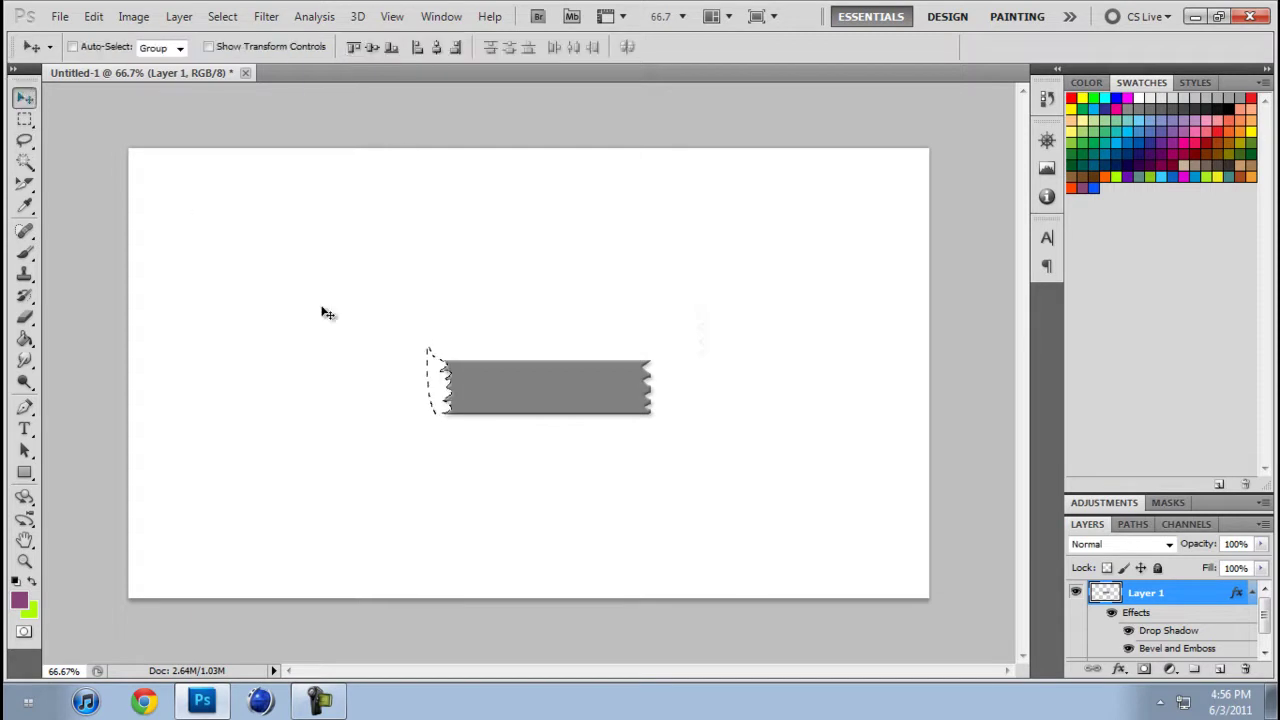
{"action": "key", "text": "ctrl+d"}
{"action": "left_click", "coordinate": [25, 140]}
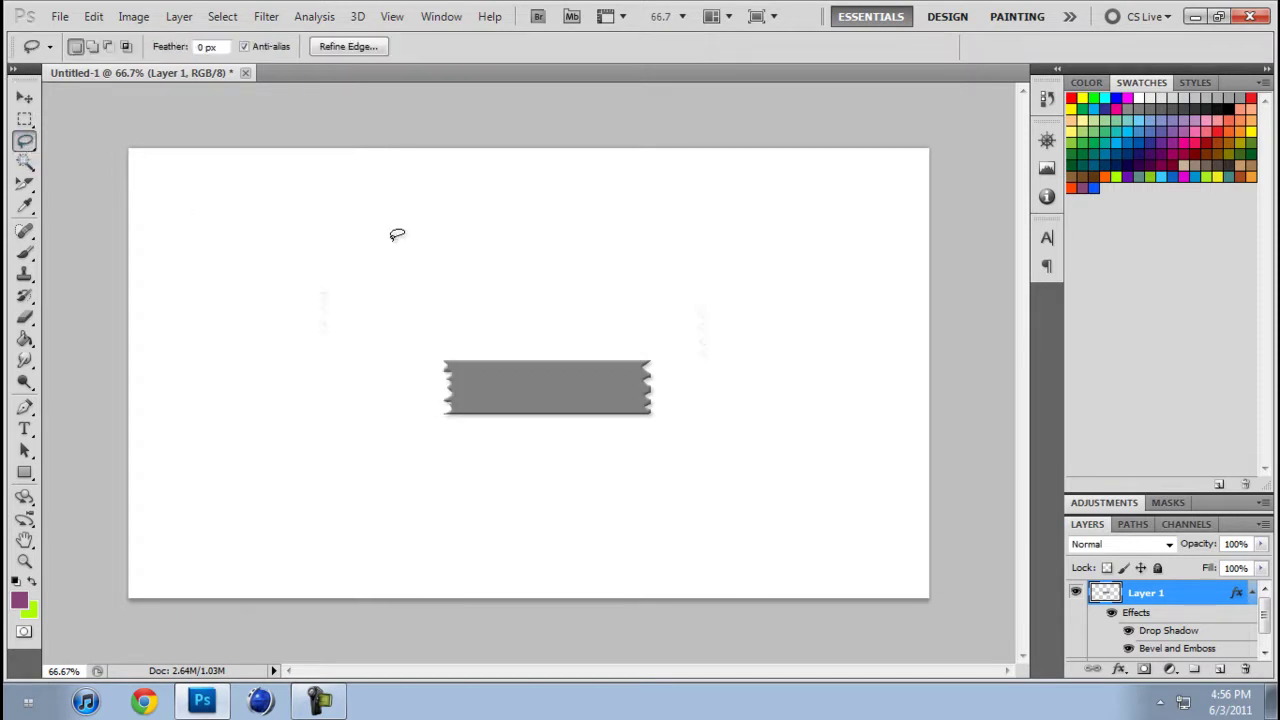
Set Layer 1 opacity to 31% and bring up the New document dialog
{"action": "left_click", "coordinate": [1261, 544]}
{"action": "mouse_move", "coordinate": [1212, 566]}
{"action": "left_mouse_down"}
{"action": "mouse_move", "coordinate": [1184, 570]}
{"action": "mouse_move", "coordinate": [1198, 571]}
{"action": "left_mouse_up"}
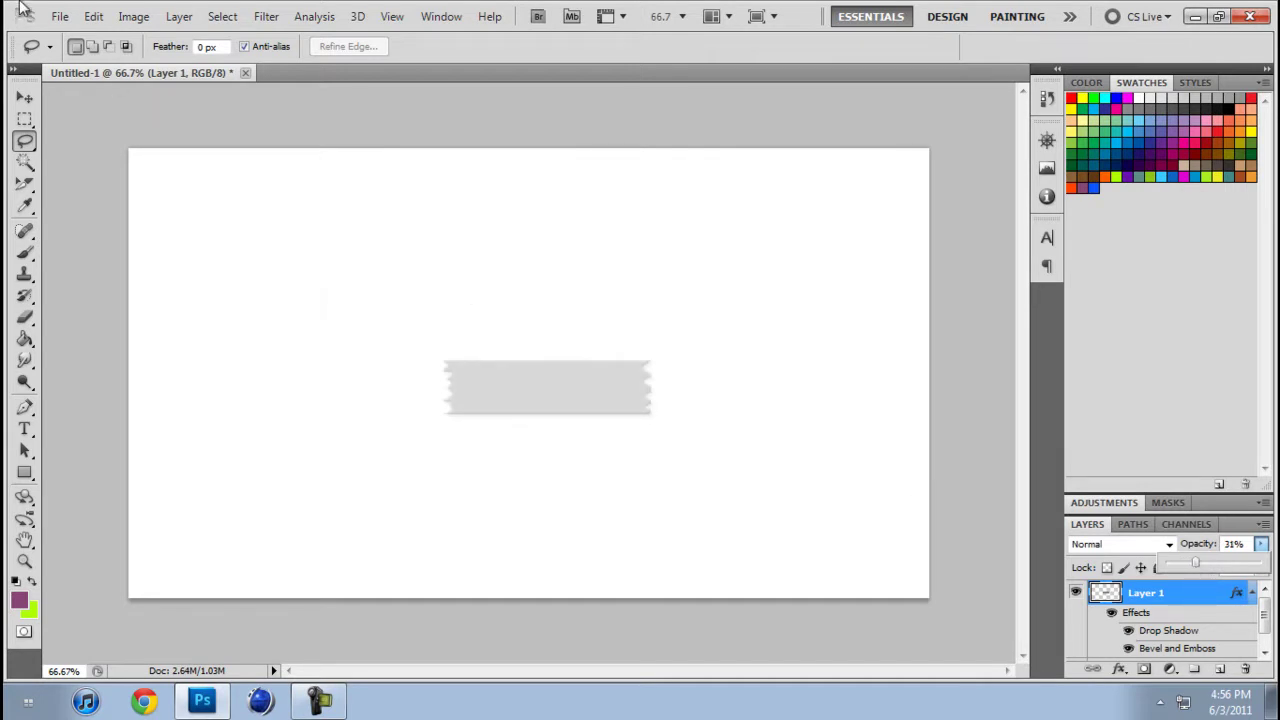
{"action": "left_click", "coordinate": [59, 16]}
{"action": "left_click", "coordinate": [80, 54]}
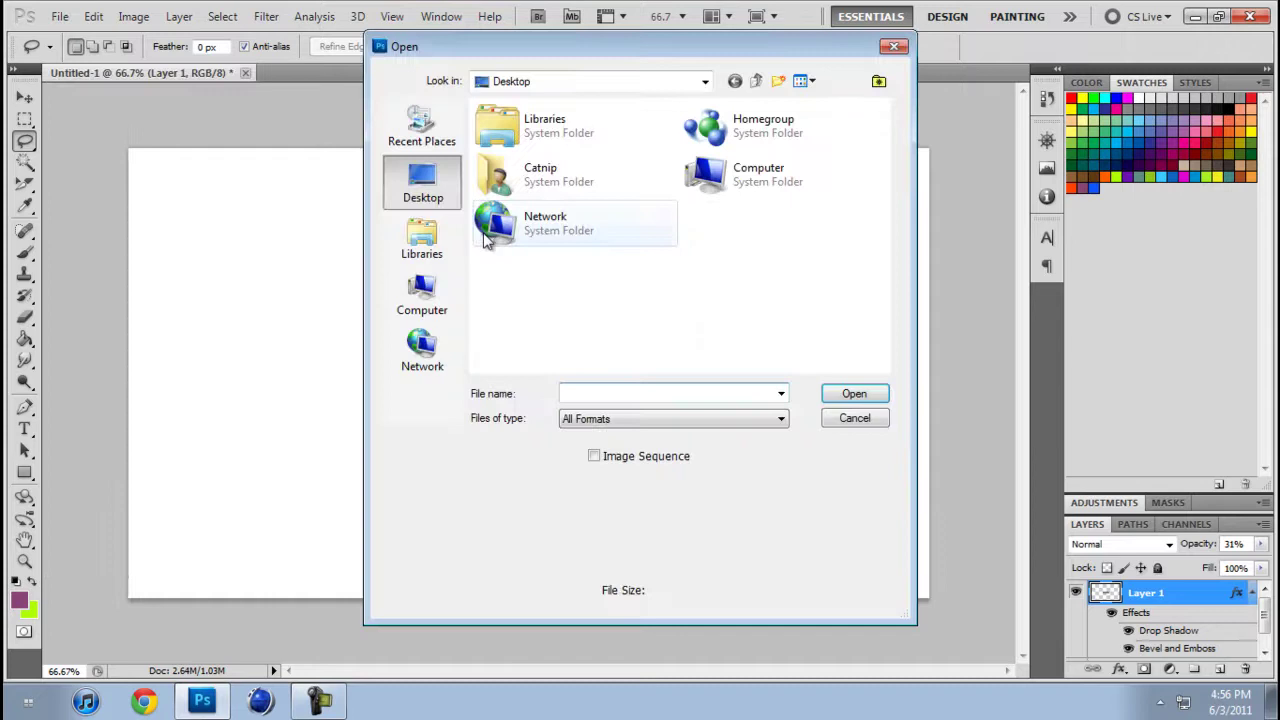
{"action": "left_click", "coordinate": [840, 417]}
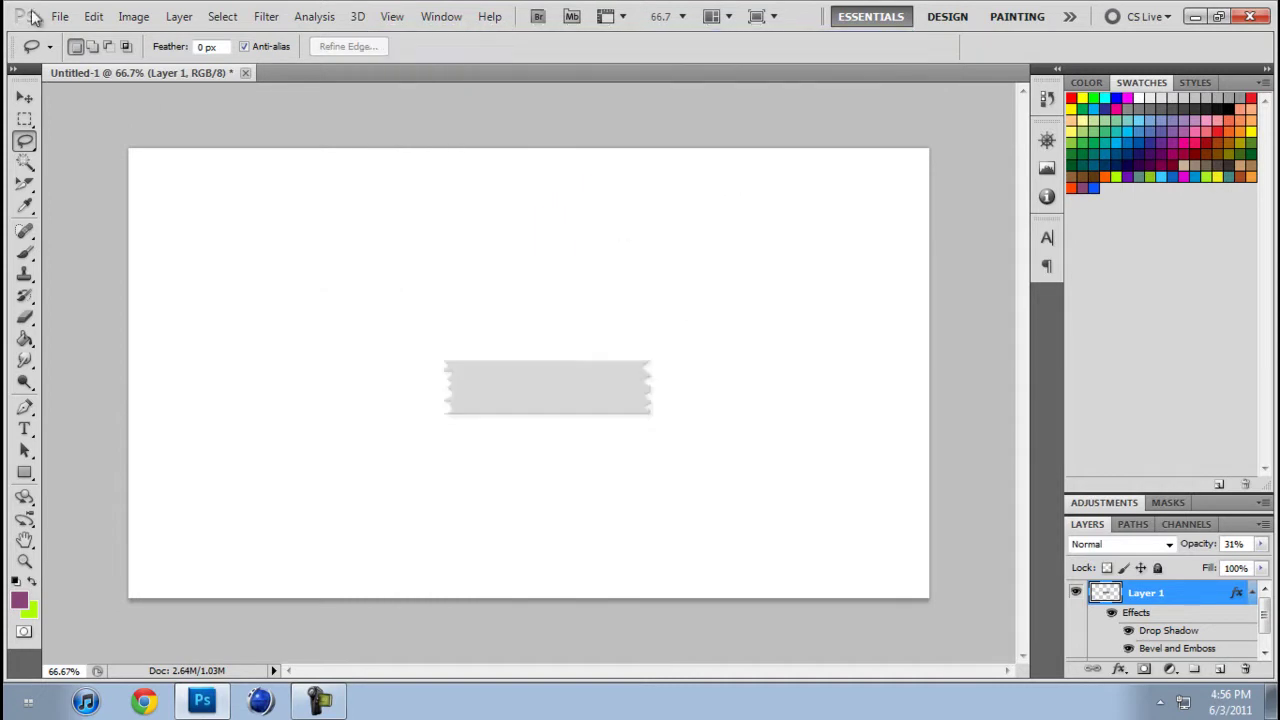
{"action": "left_click", "coordinate": [59, 16]}
{"action": "key", "text": "ctrl+n"}
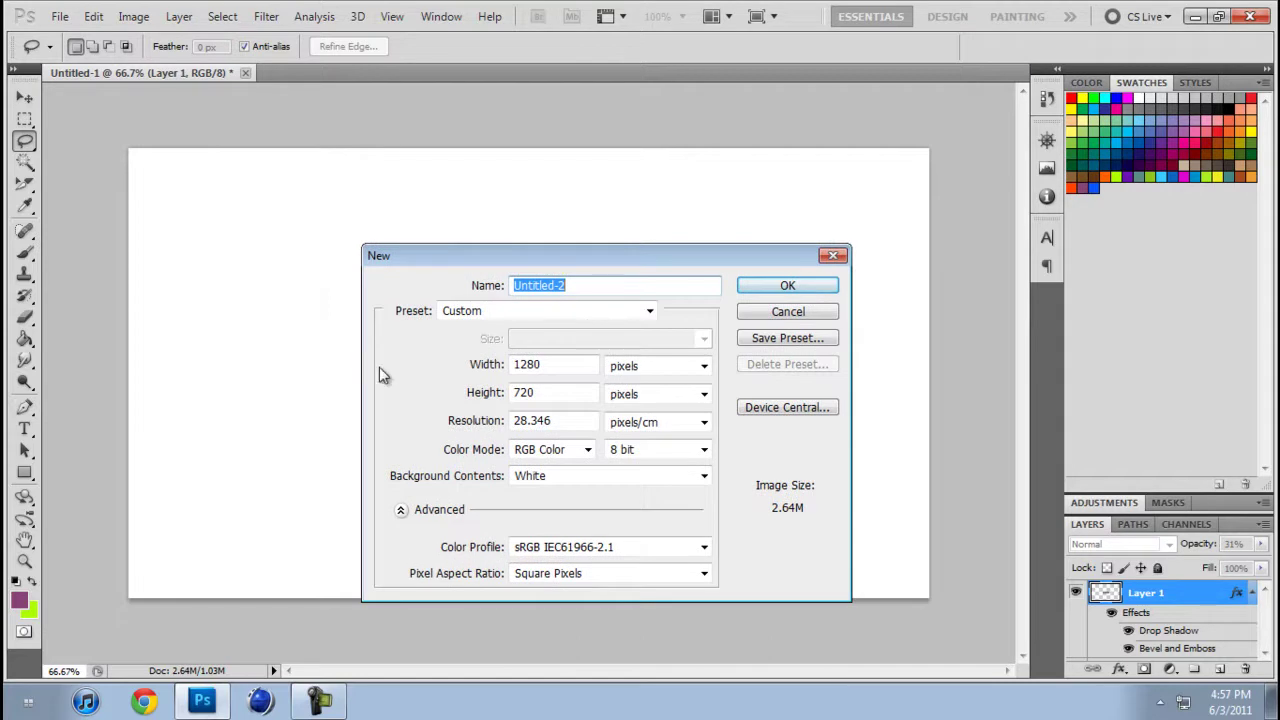
Create the 1280×720 document, fill its canvas purple, and set orange as the secondary colour
{"action": "left_click", "coordinate": [756, 290]}
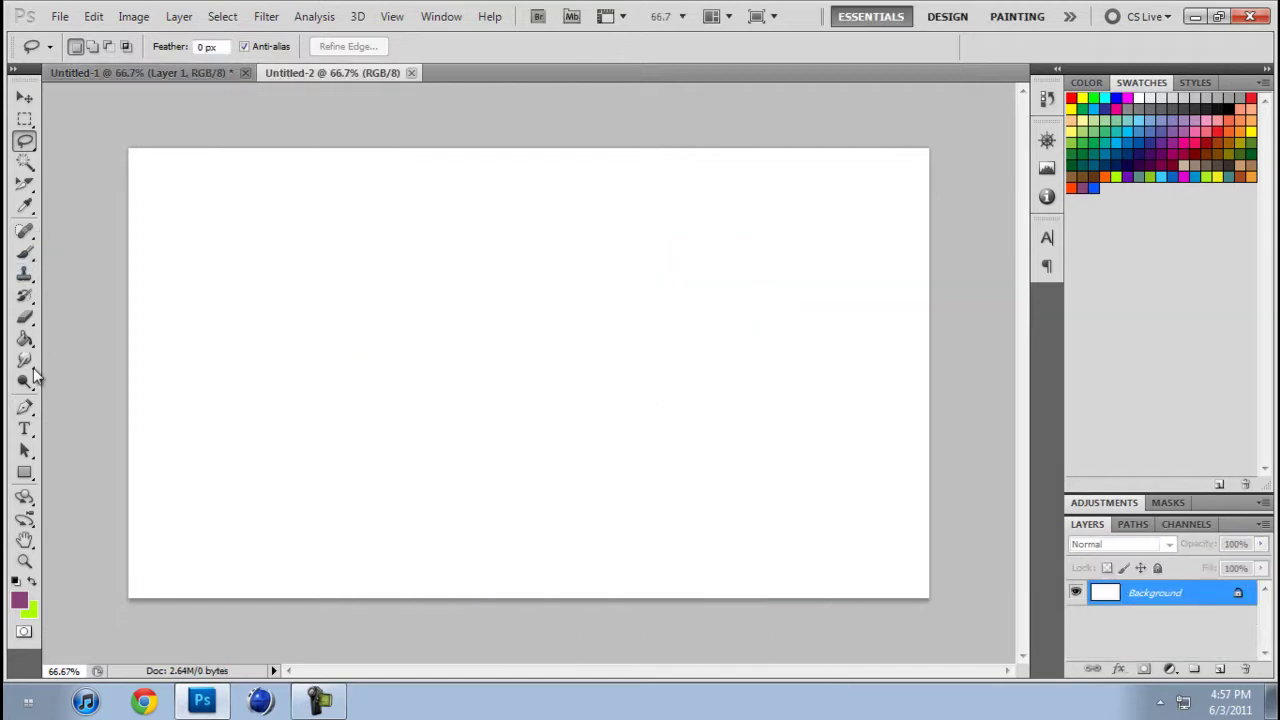
{"action": "left_click", "coordinate": [26, 432]}
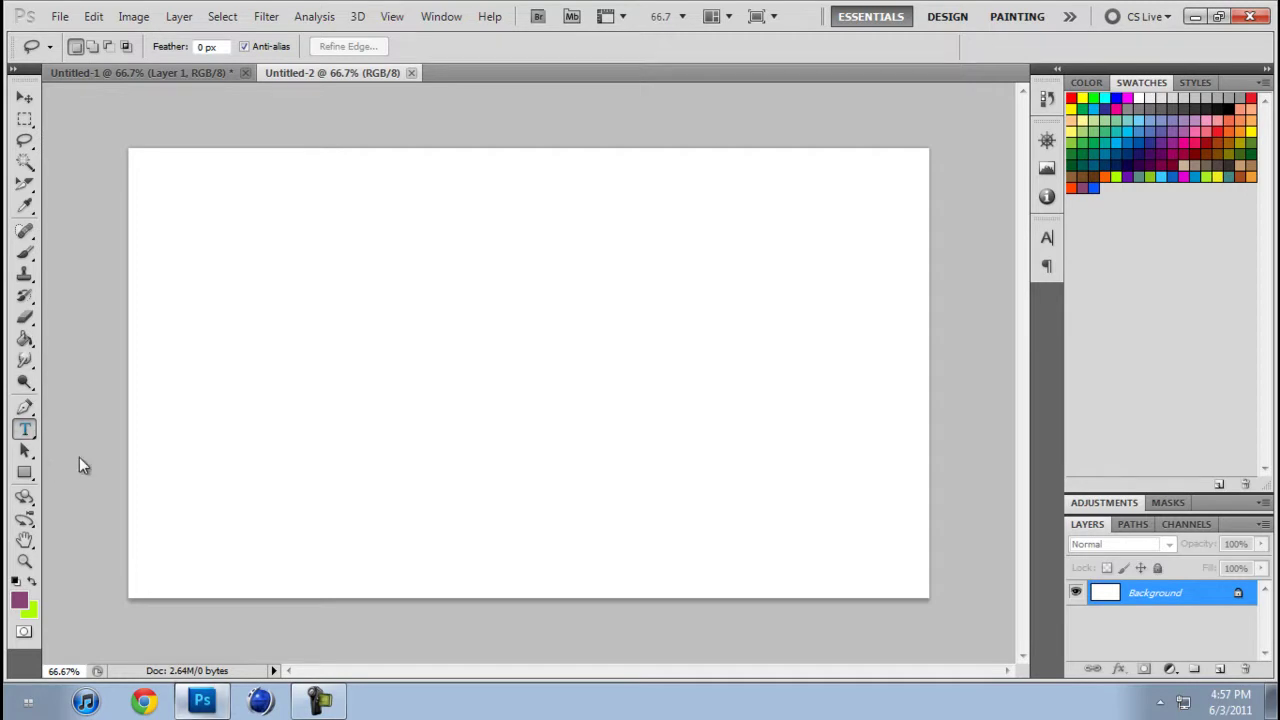
{"action": "left_click", "coordinate": [26, 340]}
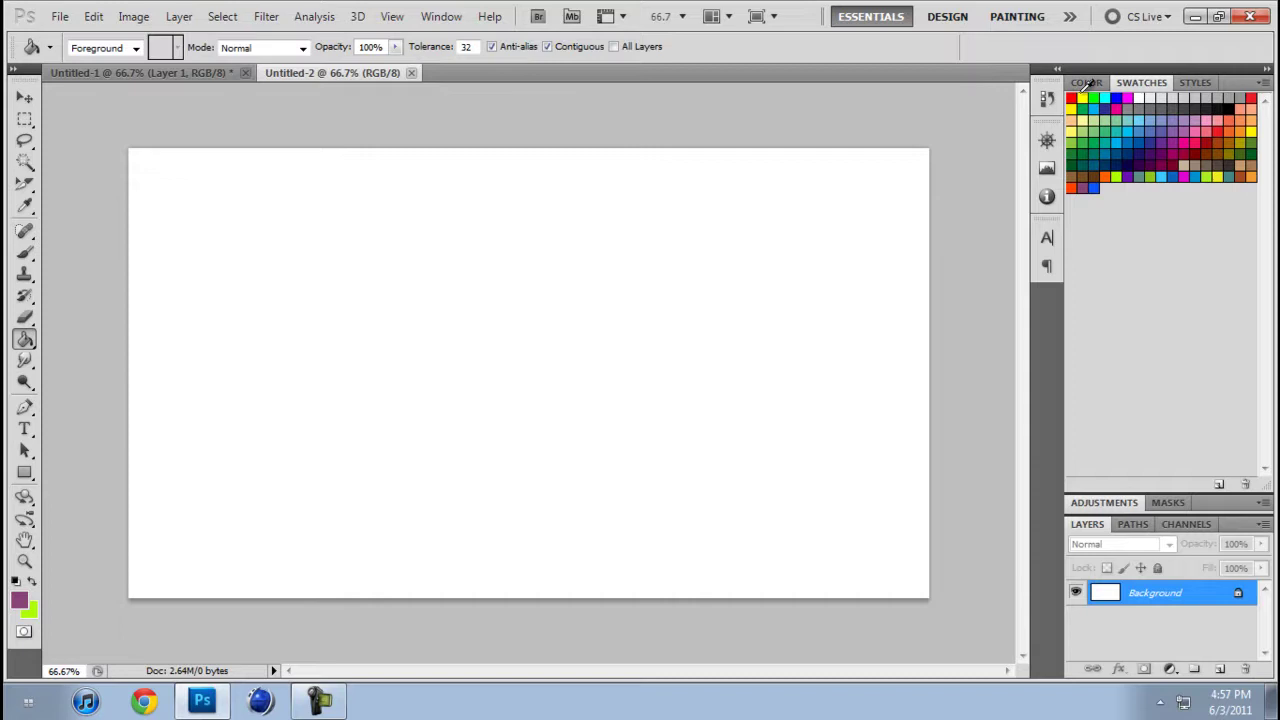
{"action": "left_click", "coordinate": [1082, 187], "text": "ctrl"}
{"action": "left_click", "coordinate": [212, 472]}
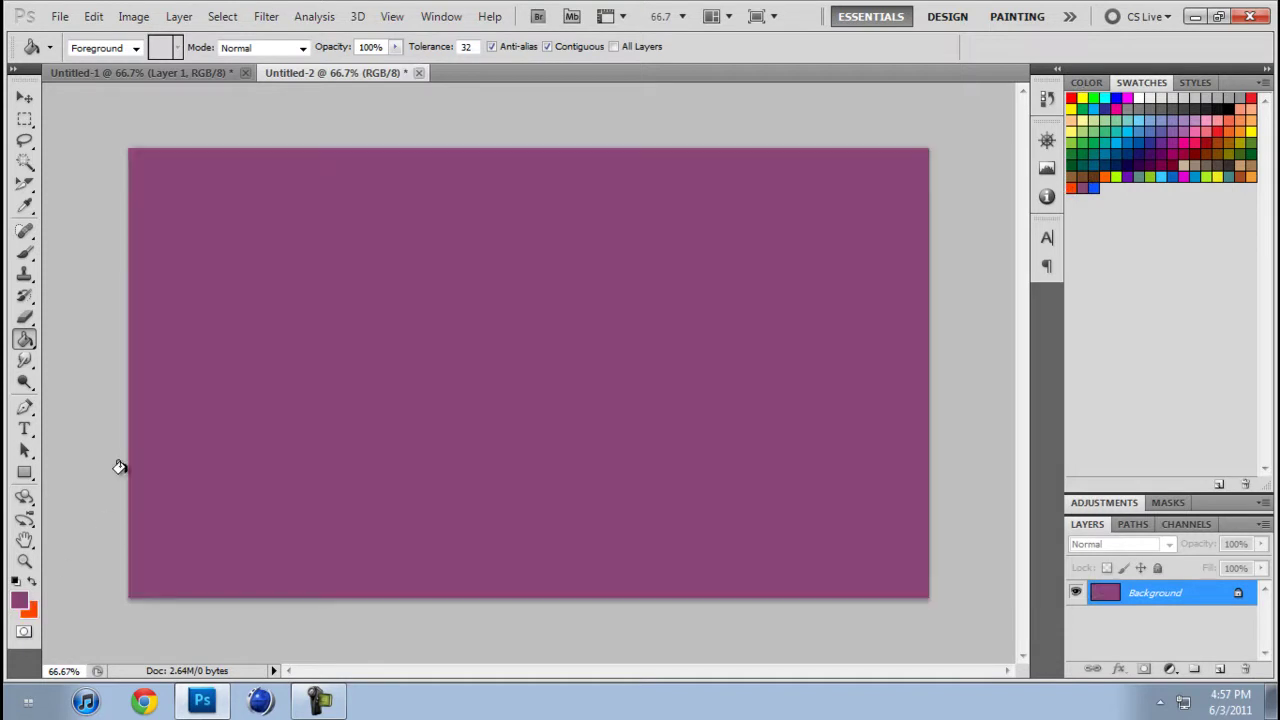
Draw a text box for the Catnip text on the purple canvas and select its contents
{"action": "left_click", "coordinate": [30, 428]}
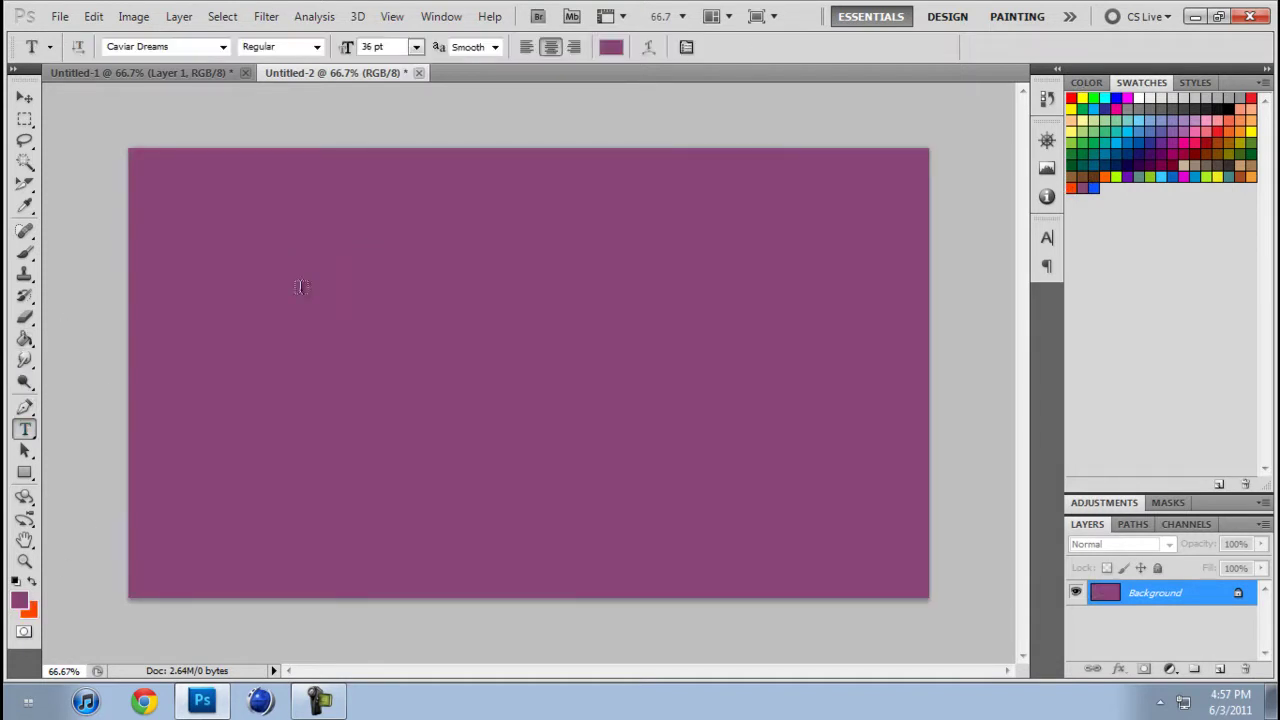
{"action": "left_click_drag", "start_coordinate": [650, 374], "coordinate": [652, 376]}
{"action": "left_click_drag", "start_coordinate": [257, 262], "coordinate": [709, 408]}
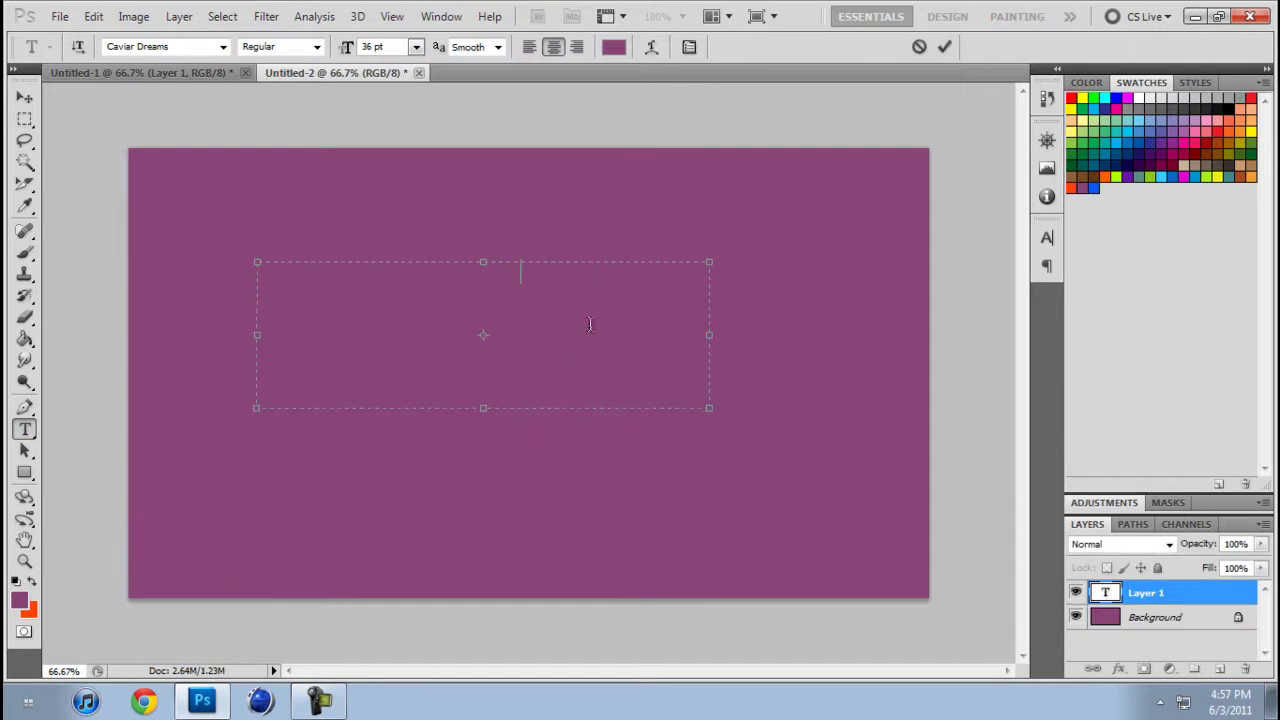
{"action": "key", "text": "ctrl+a"}
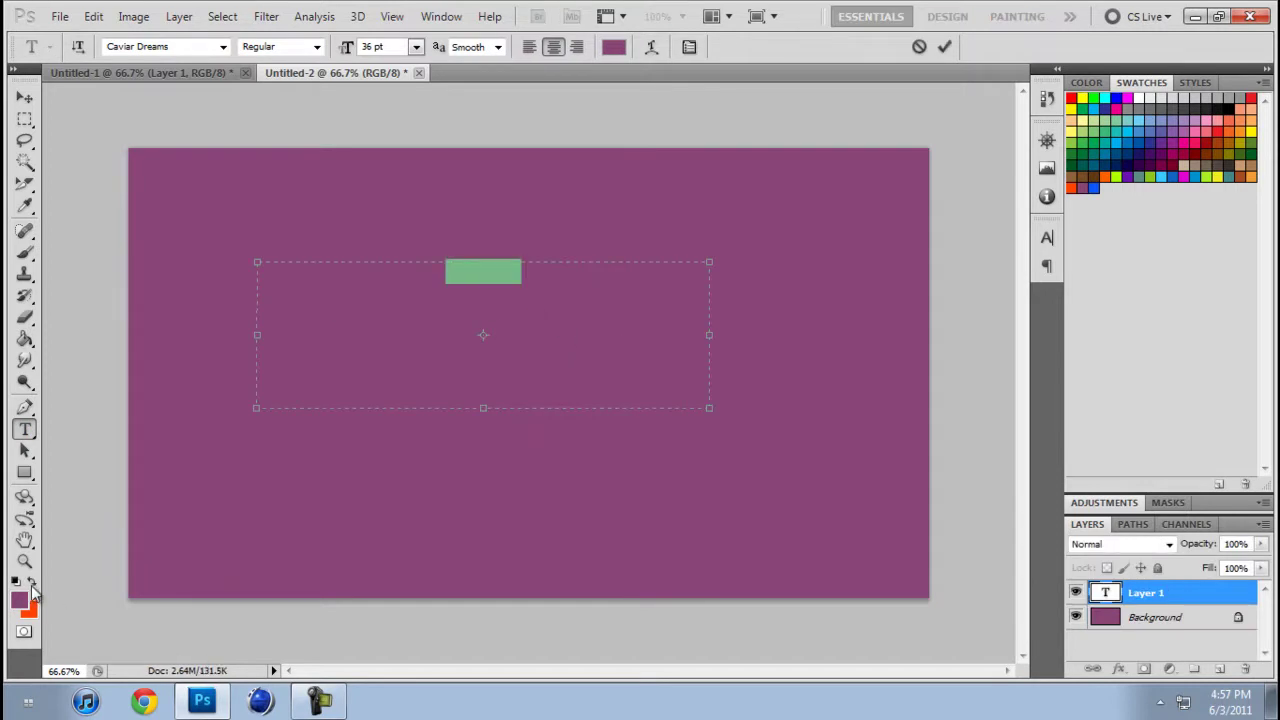
Make the Catnip text orange at 72 pt and centre it on the canvas
{"action": "left_click", "coordinate": [32, 584]}
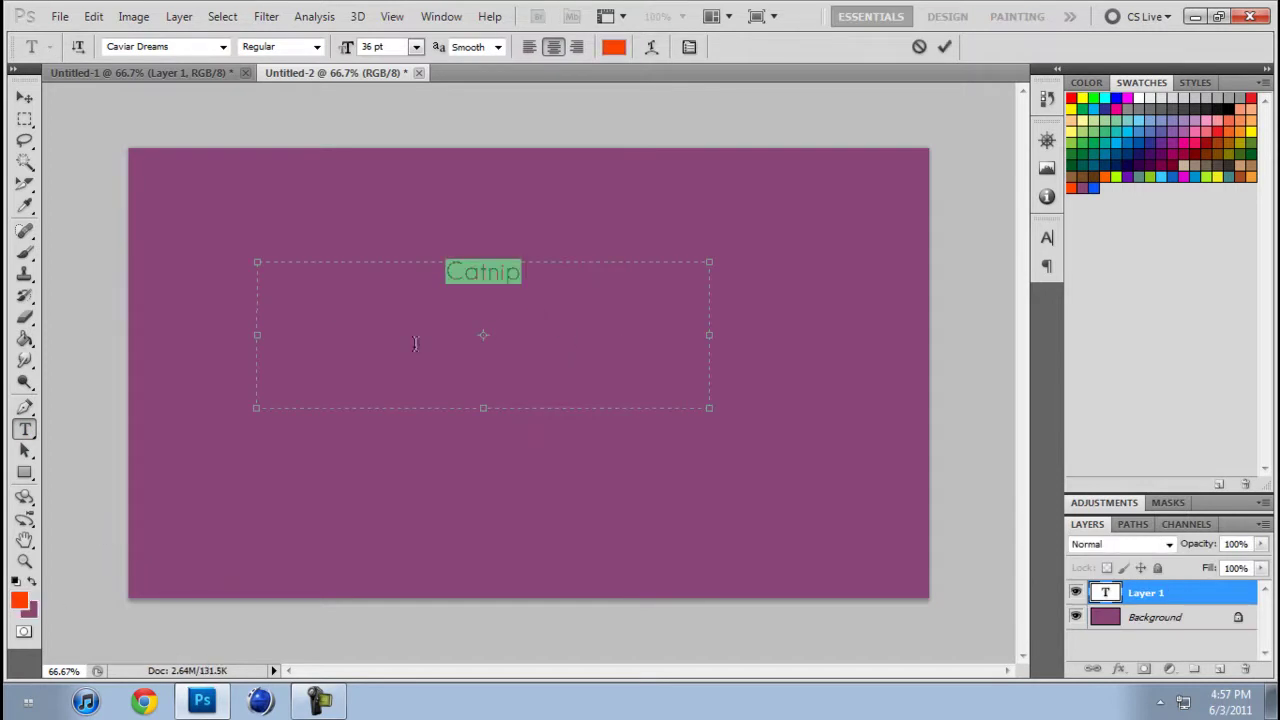
{"action": "left_click", "coordinate": [415, 47]}
{"action": "left_click", "coordinate": [434, 365]}
{"action": "left_click", "coordinate": [25, 97]}
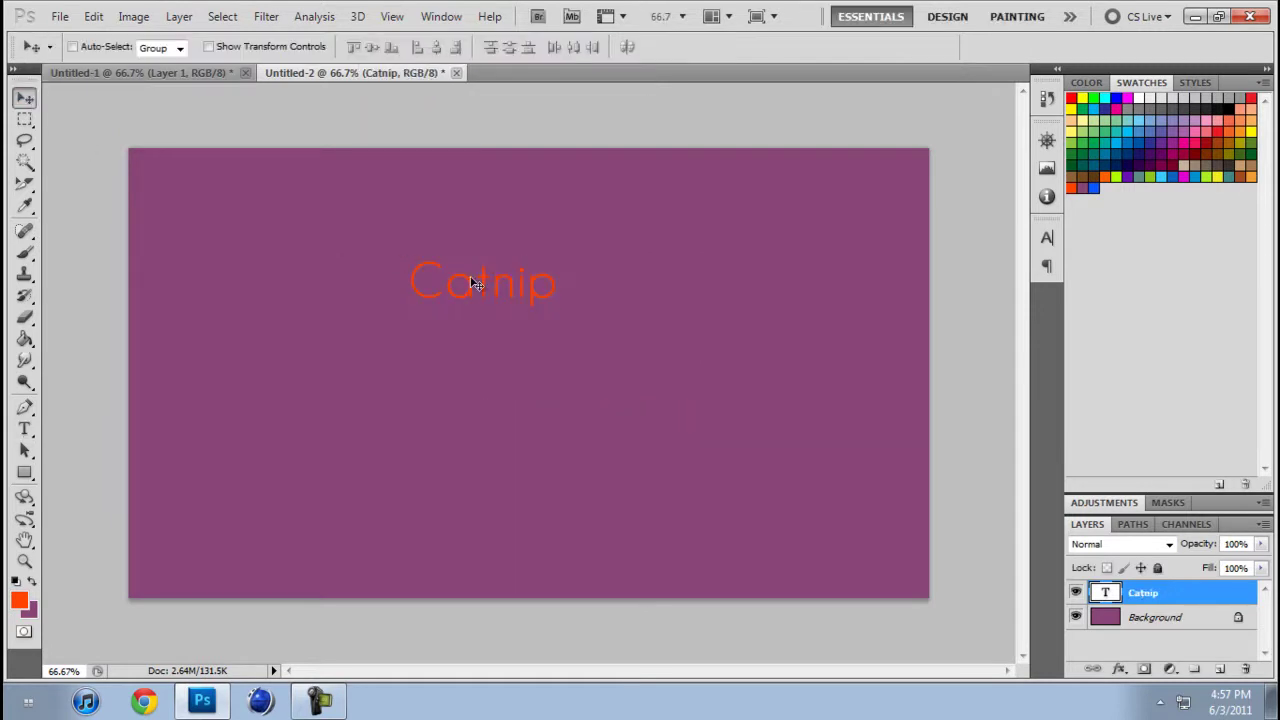
{"action": "left_click_drag", "start_coordinate": [474, 283], "coordinate": [547, 401]}
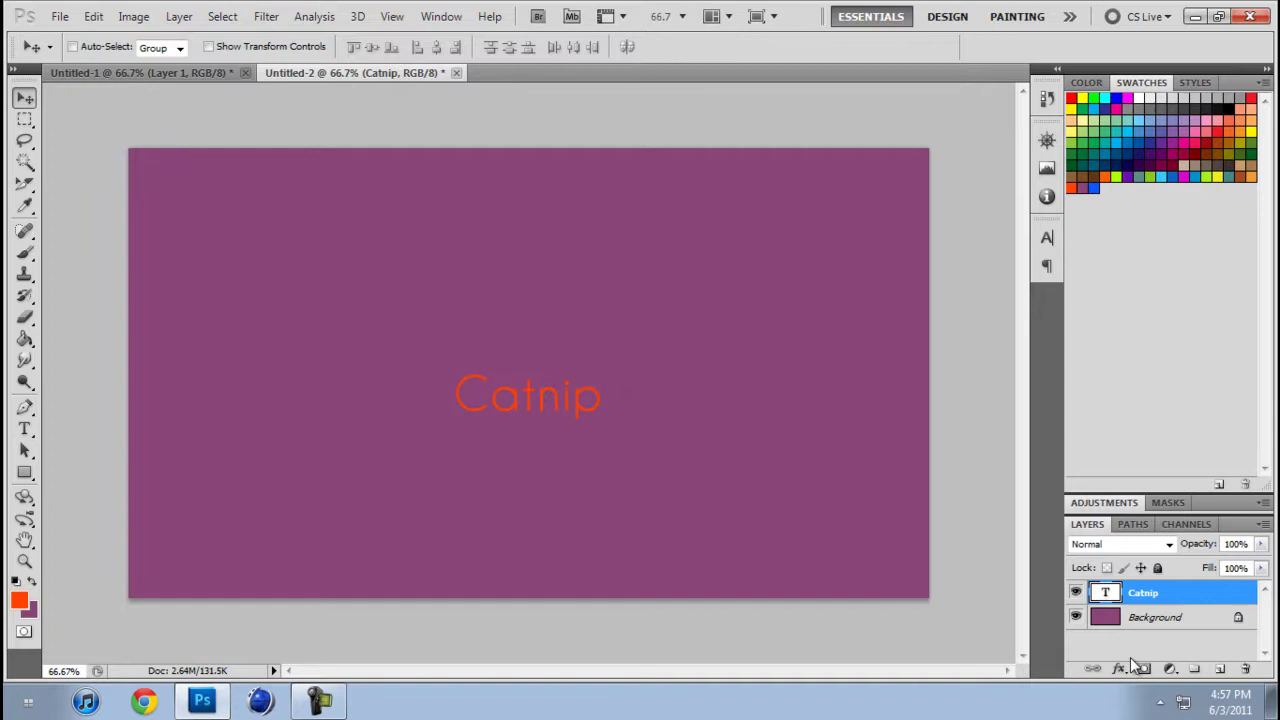
Add a Normal-blend Stroke effect to the Catnip text, leaving Pattern Overlay off
{"action": "left_click", "coordinate": [1120, 669]}
{"action": "left_click", "coordinate": [1155, 633]}
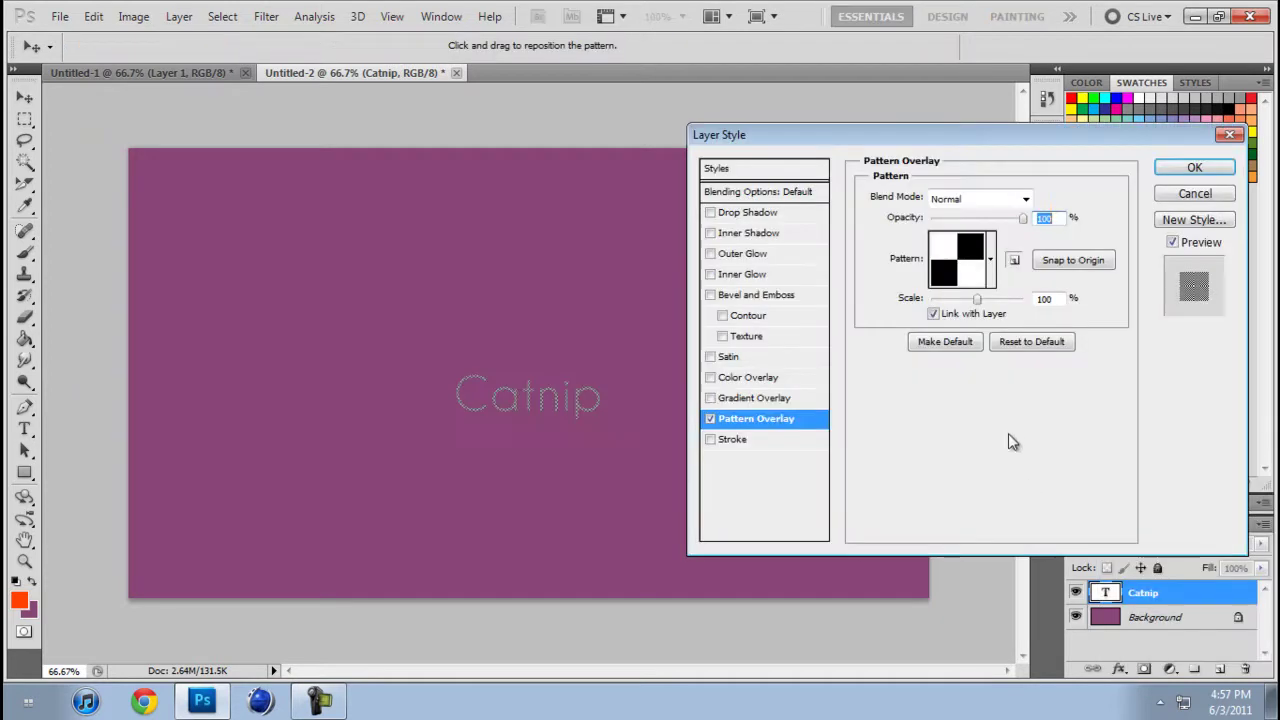
{"action": "left_click", "coordinate": [710, 418]}
{"action": "left_click", "coordinate": [740, 440]}
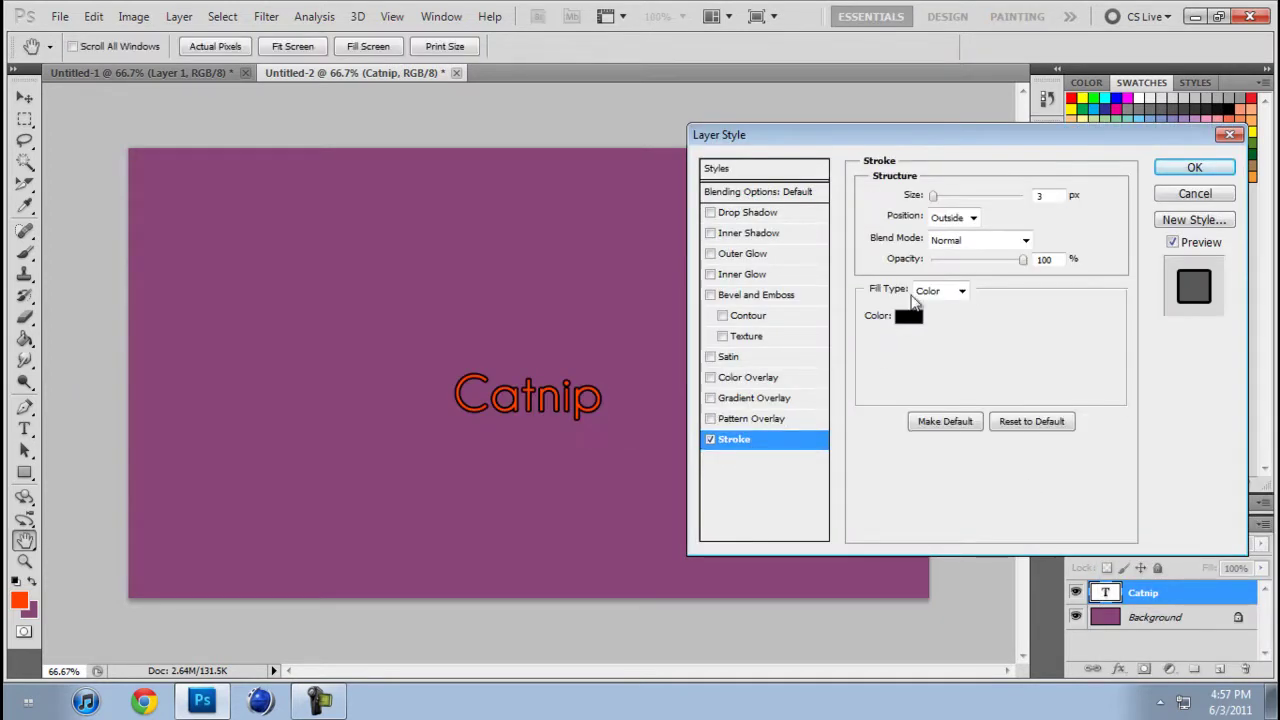
{"action": "left_click", "coordinate": [1023, 242]}
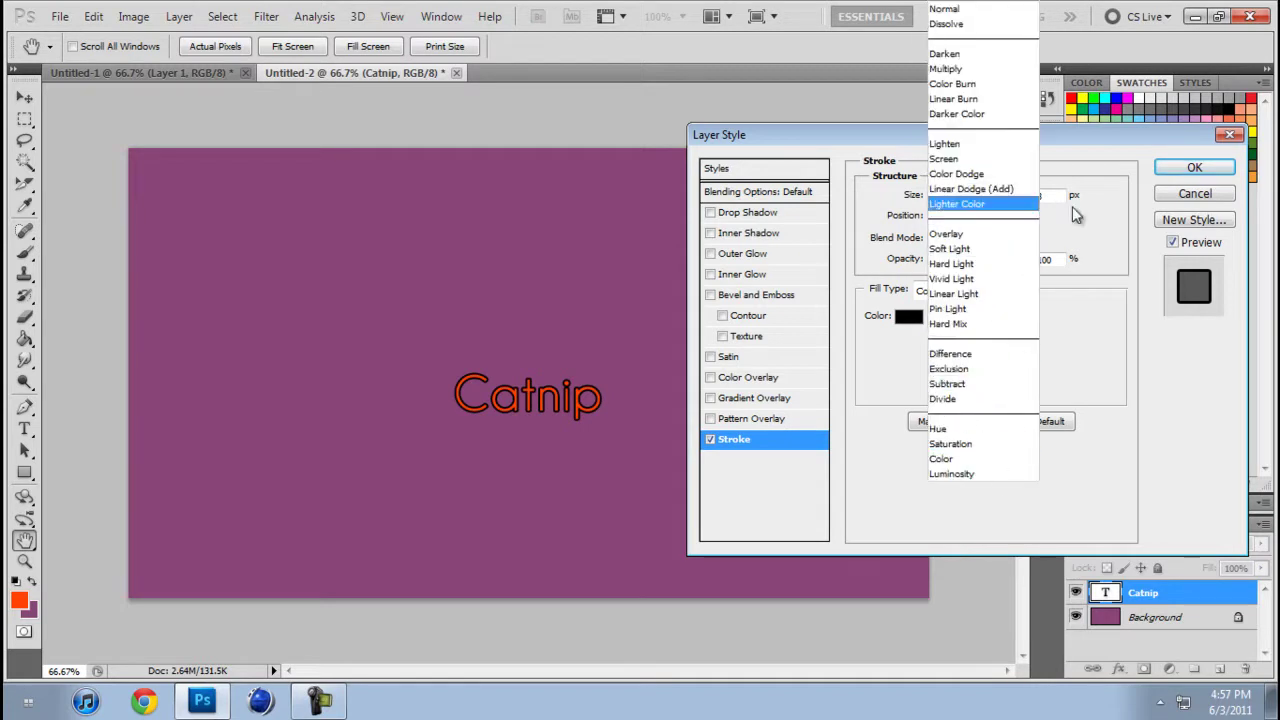
{"action": "left_click", "coordinate": [1074, 215]}
Fill the stroke with the white pattern at 9 px size and 51% scale, and apply it
{"action": "left_click", "coordinate": [963, 290]}
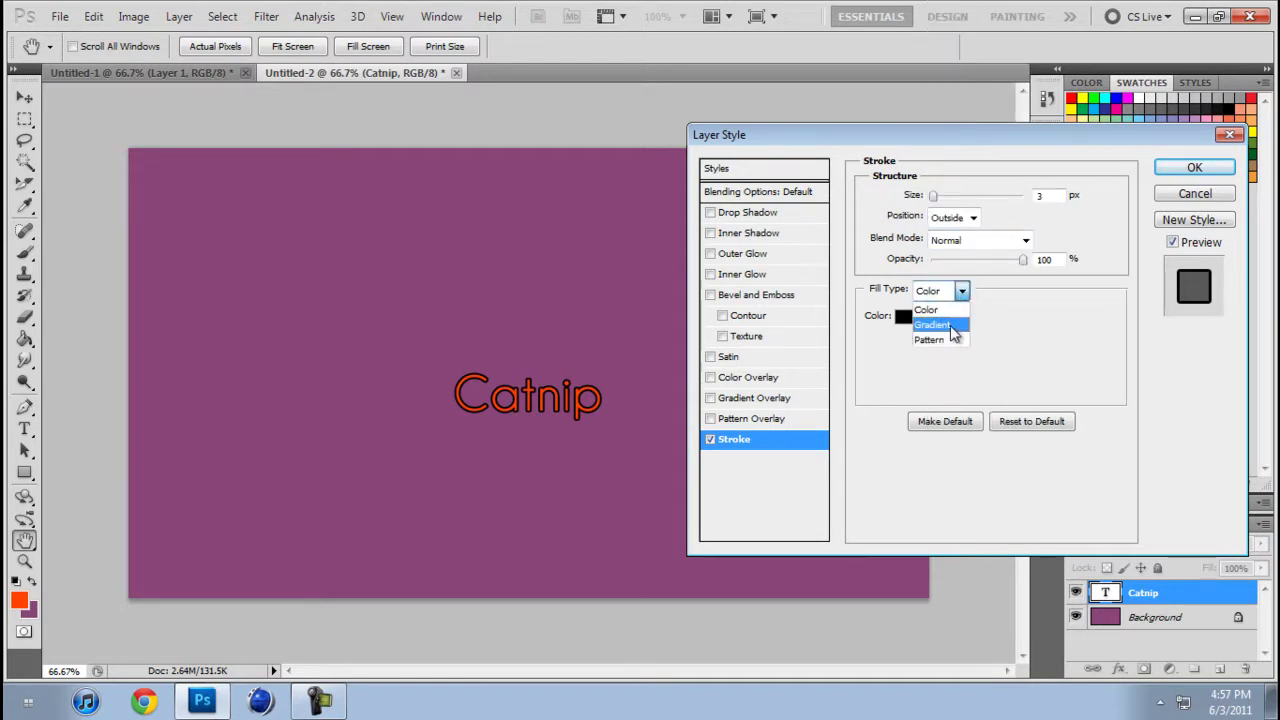
{"action": "left_click", "coordinate": [935, 339]}
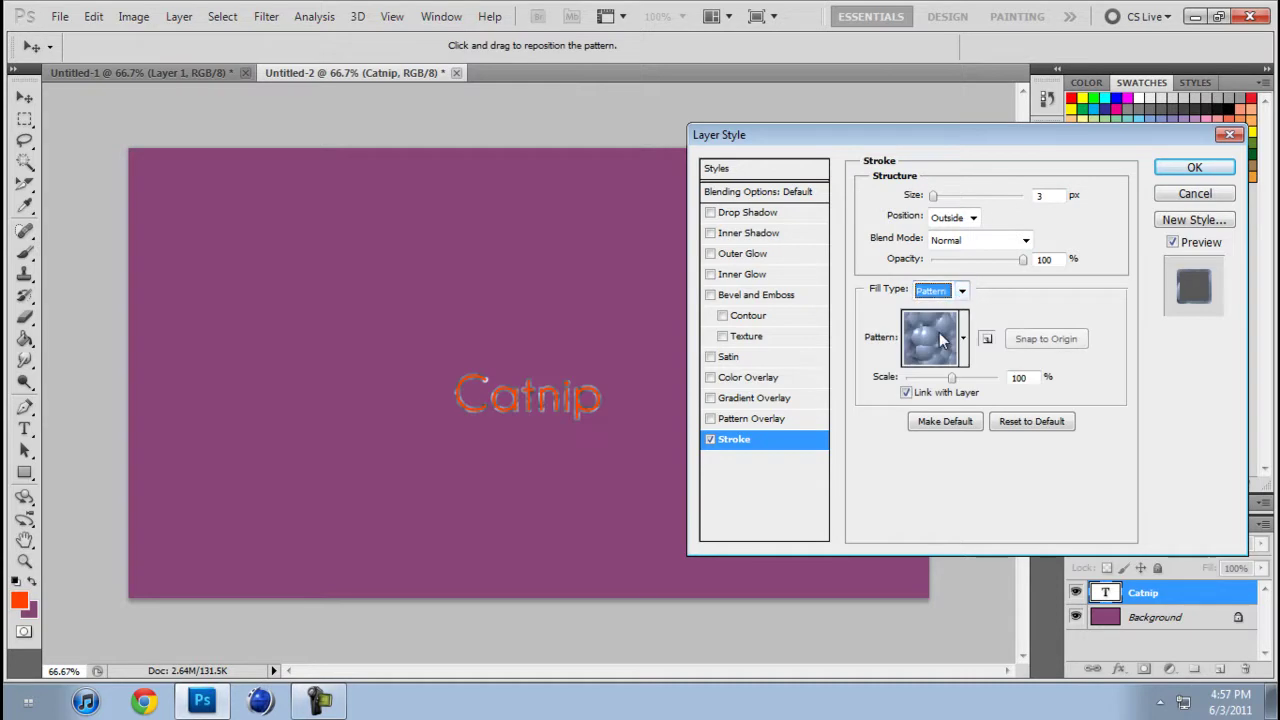
{"action": "left_click", "coordinate": [964, 338]}
{"action": "scroll", "coordinate": [998, 486], "scroll_direction": "down", "scroll_amount": 2}
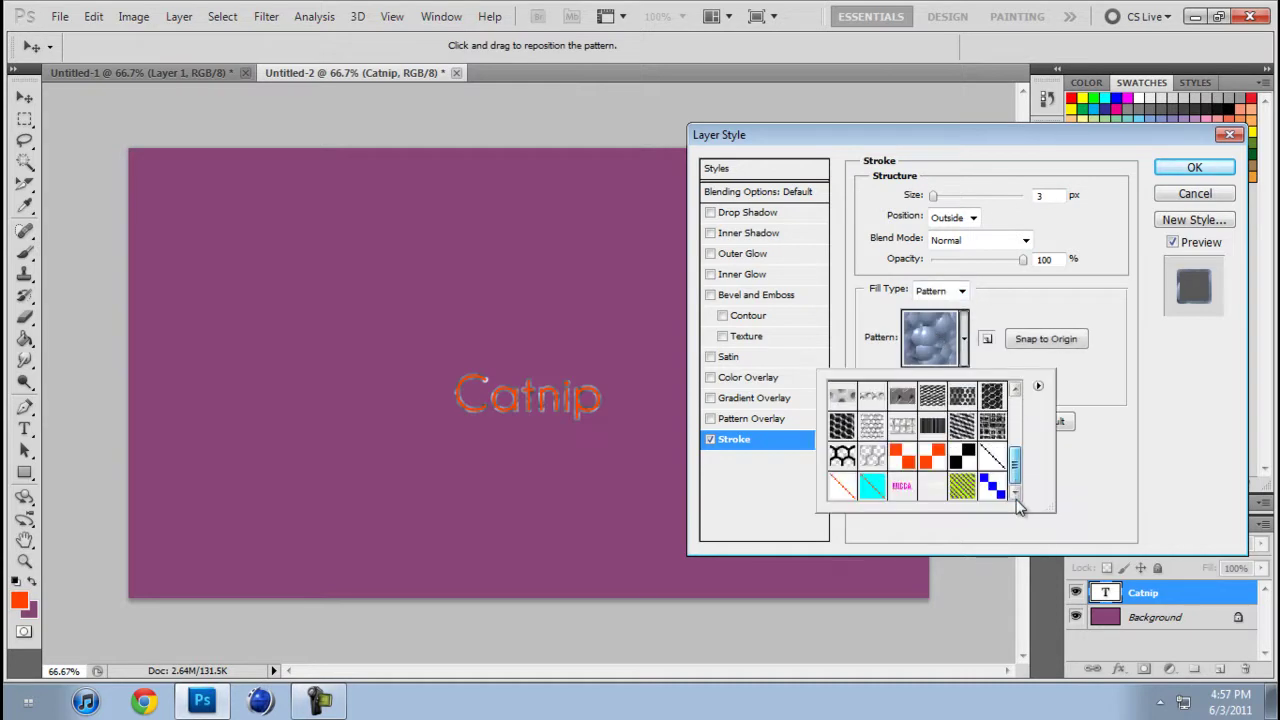
{"action": "left_click", "coordinate": [931, 487]}
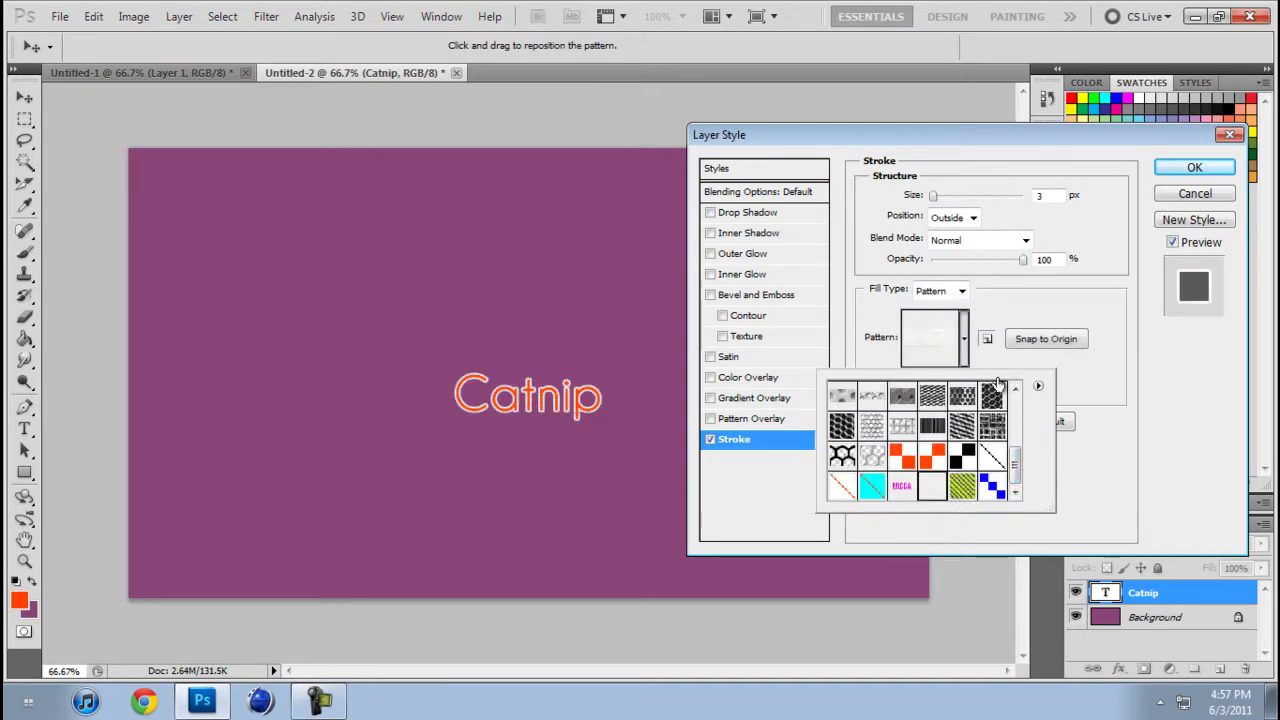
{"action": "left_click", "coordinate": [1023, 303]}
{"action": "mouse_move", "coordinate": [928, 194]}
{"action": "left_mouse_down"}
{"action": "mouse_move", "coordinate": [952, 194]}
{"action": "mouse_move", "coordinate": [939, 195]}
{"action": "left_mouse_up"}
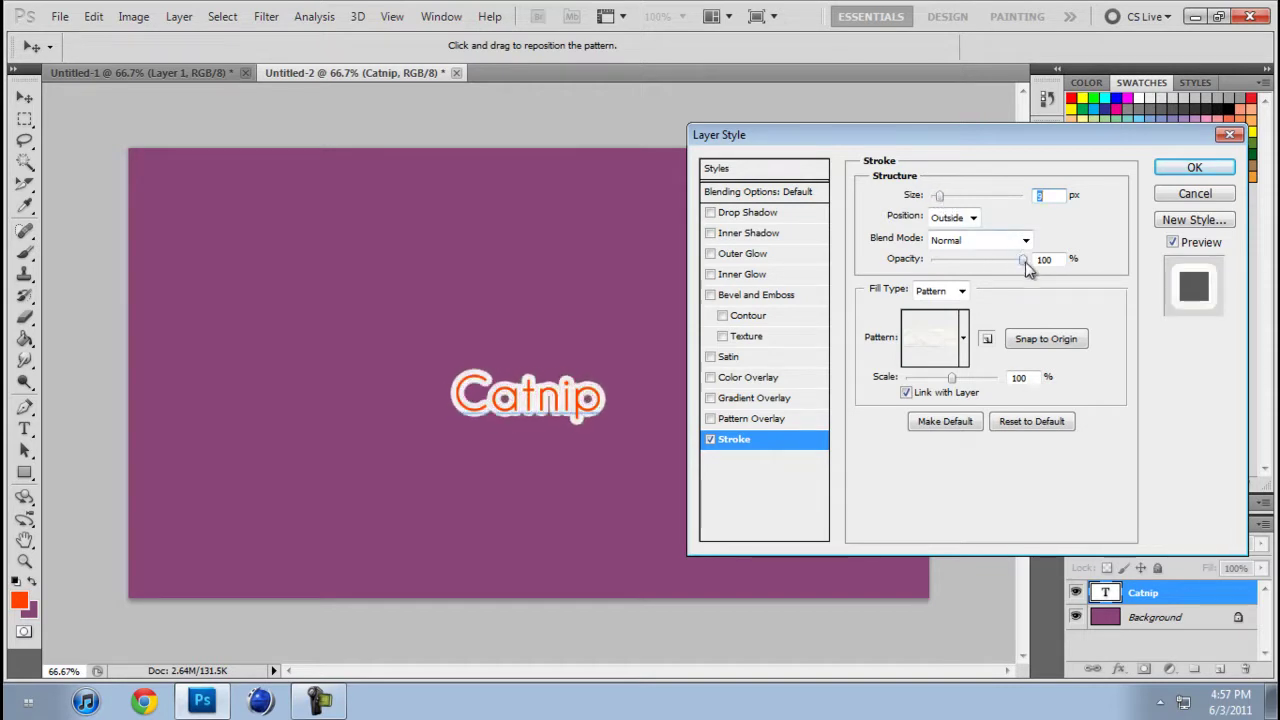
{"action": "left_click_drag", "start_coordinate": [953, 377], "coordinate": [912, 377]}
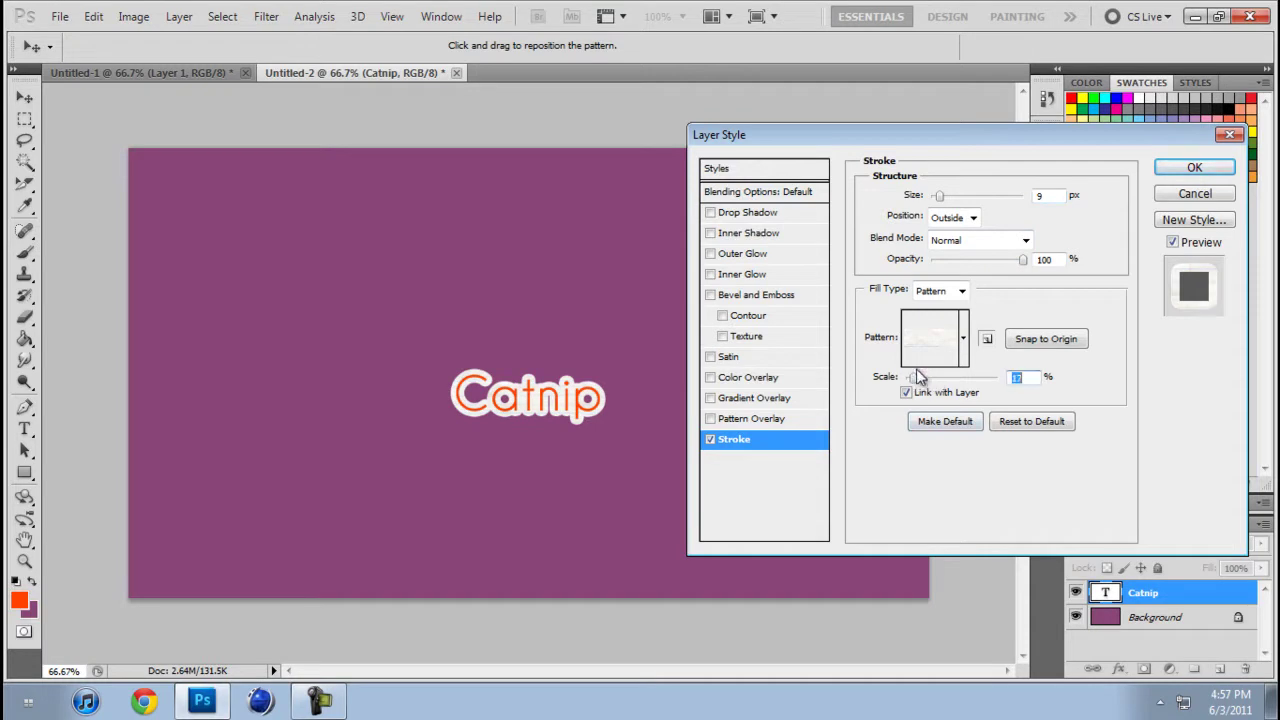
{"action": "left_click", "coordinate": [1165, 174]}
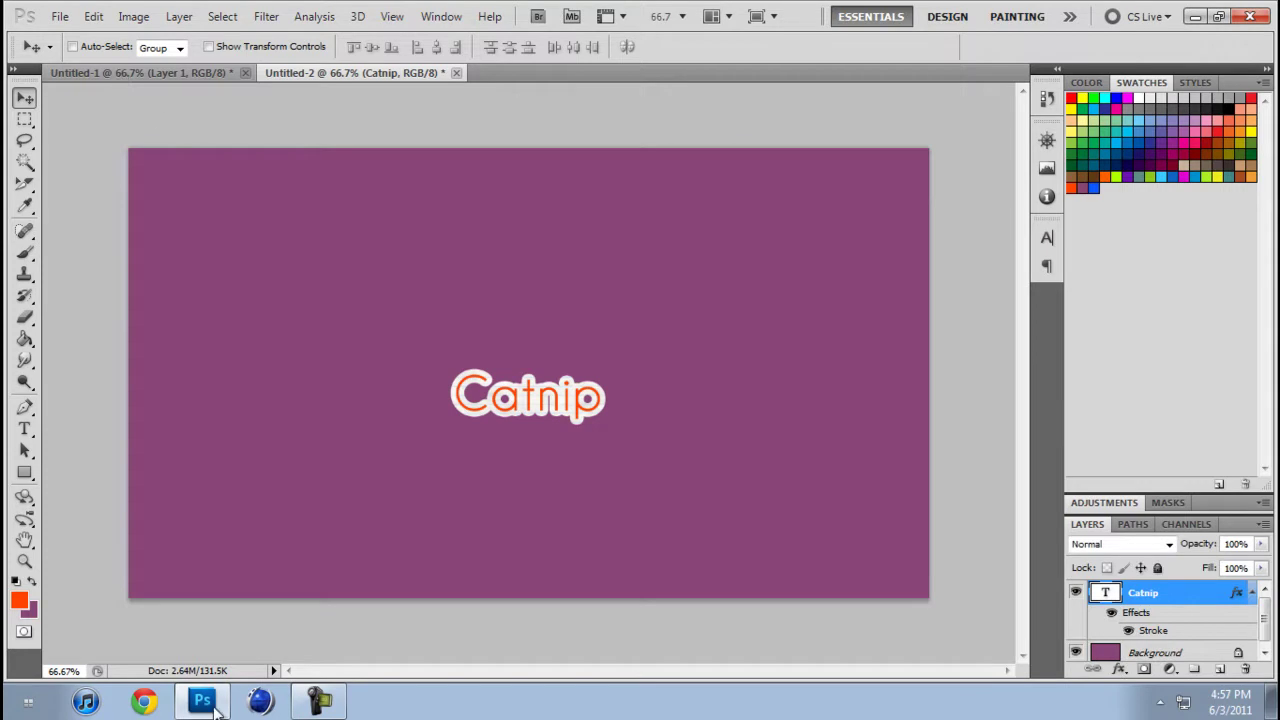
Drag the grey torn tape strip from Untitled-1 into the Catnip image, behind the text
{"action": "left_click", "coordinate": [92, 78]}
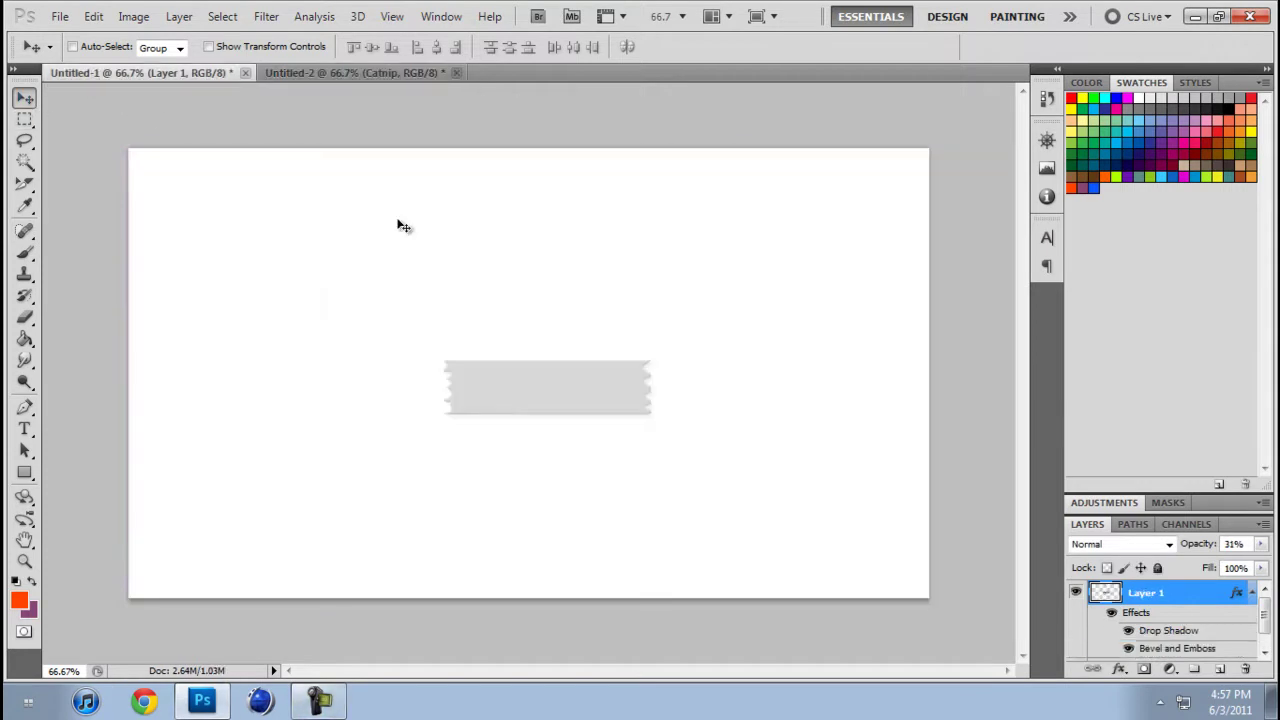
{"action": "left_click_drag", "start_coordinate": [523, 409], "coordinate": [369, 312]}
{"action": "left_click", "coordinate": [93, 16]}
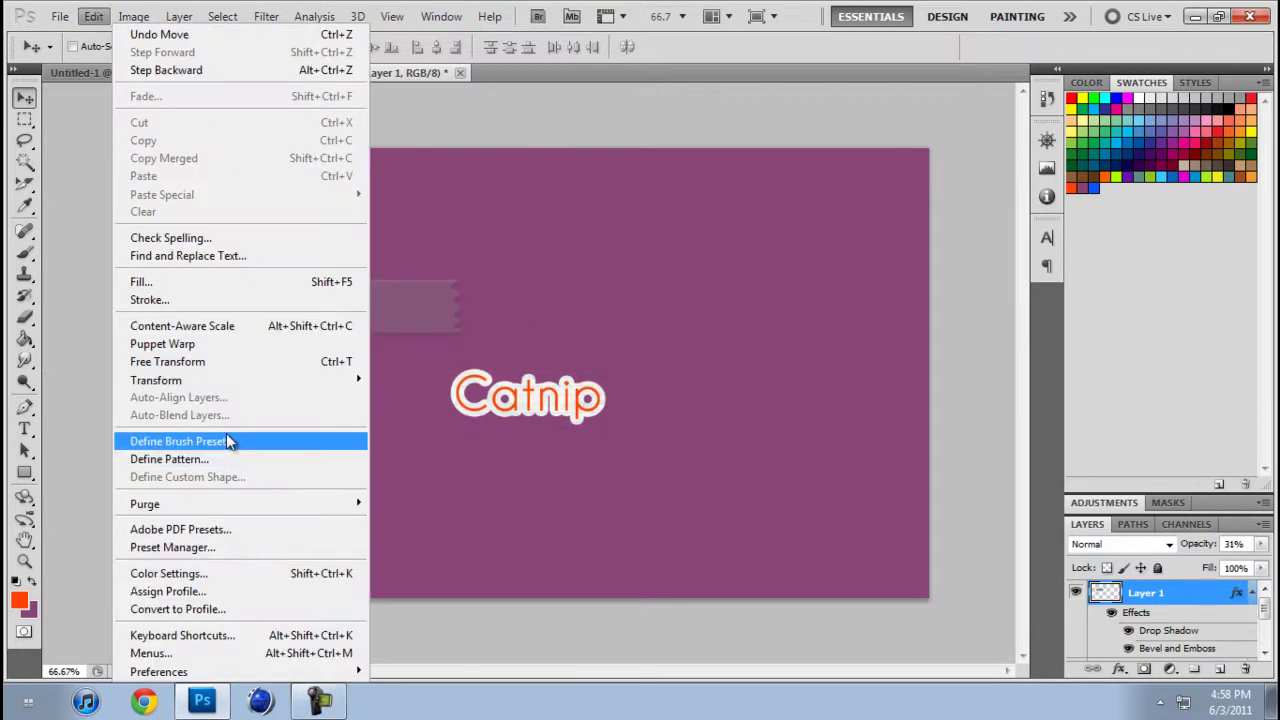
{"action": "left_click", "coordinate": [435, 308]}
{"action": "left_click_drag", "start_coordinate": [435, 308], "coordinate": [451, 347]}
Free Transform the tape strip to shrink and tilt it over Catnip's top-left, then apply
{"action": "left_click", "coordinate": [93, 16]}
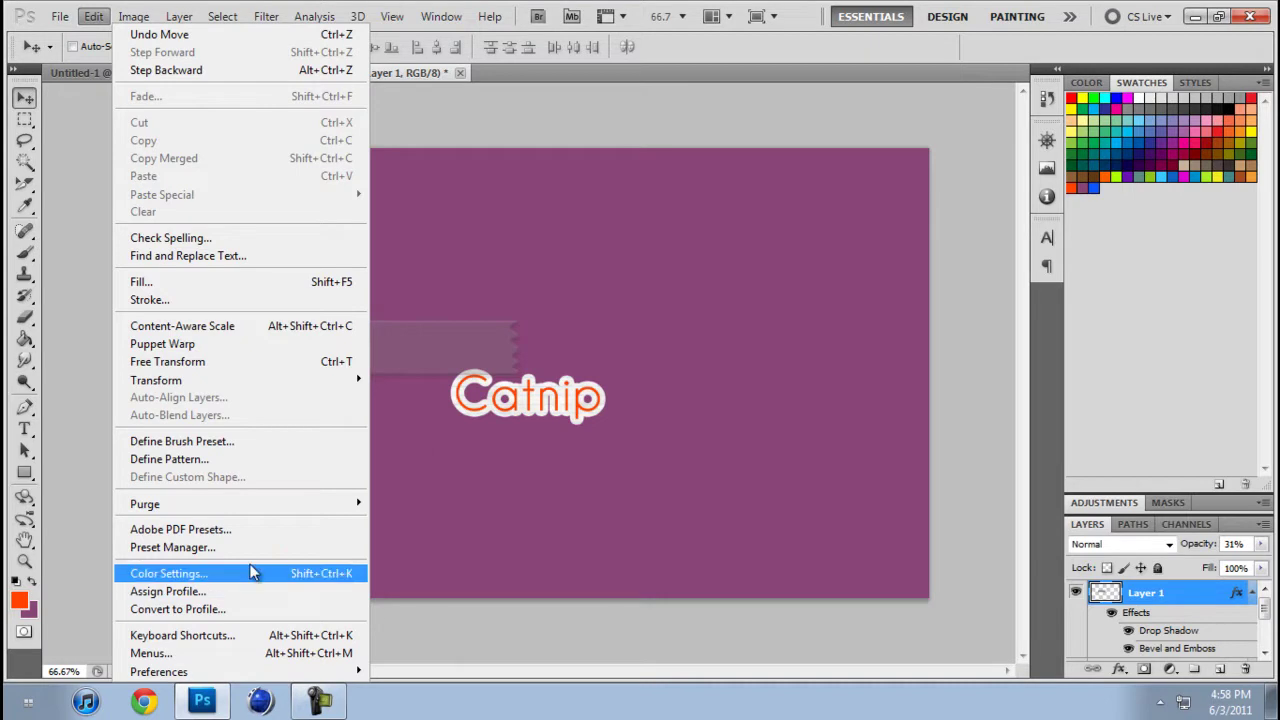
{"action": "left_click", "coordinate": [226, 360]}
{"action": "left_click_drag", "start_coordinate": [208, 254], "coordinate": [458, 380]}
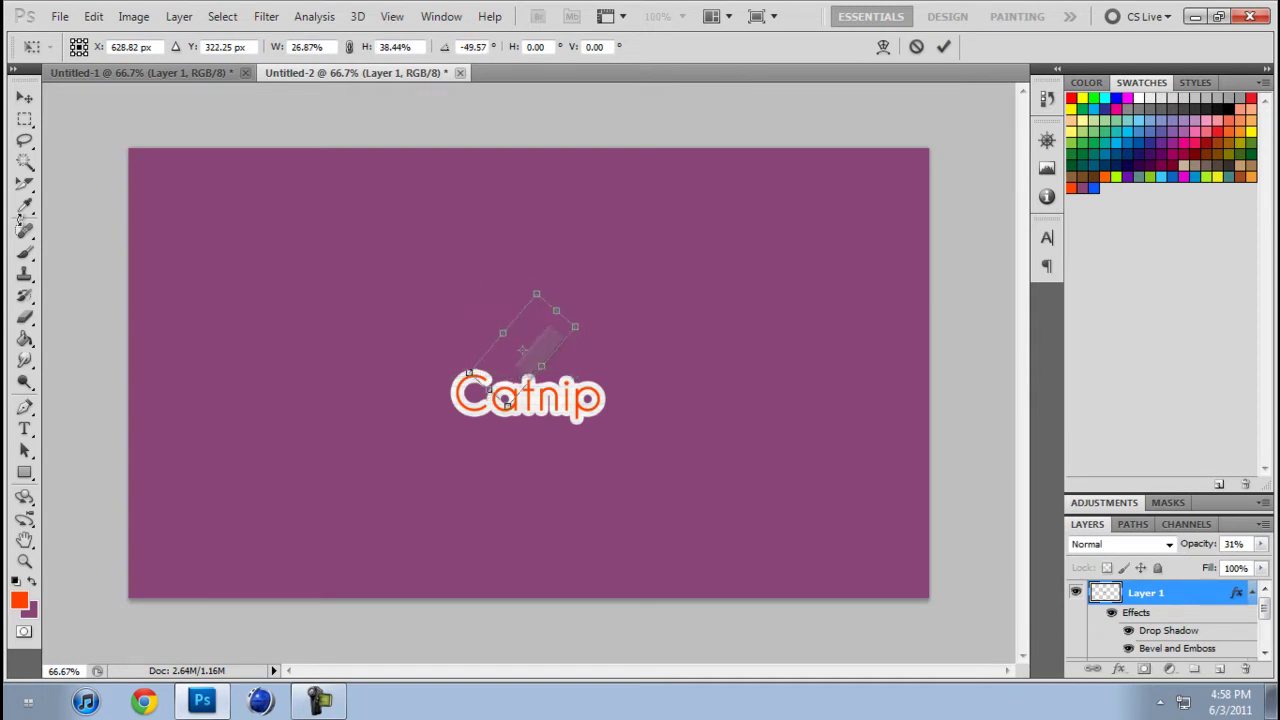
{"action": "left_click", "coordinate": [23, 97]}
{"action": "left_click", "coordinate": [590, 279]}
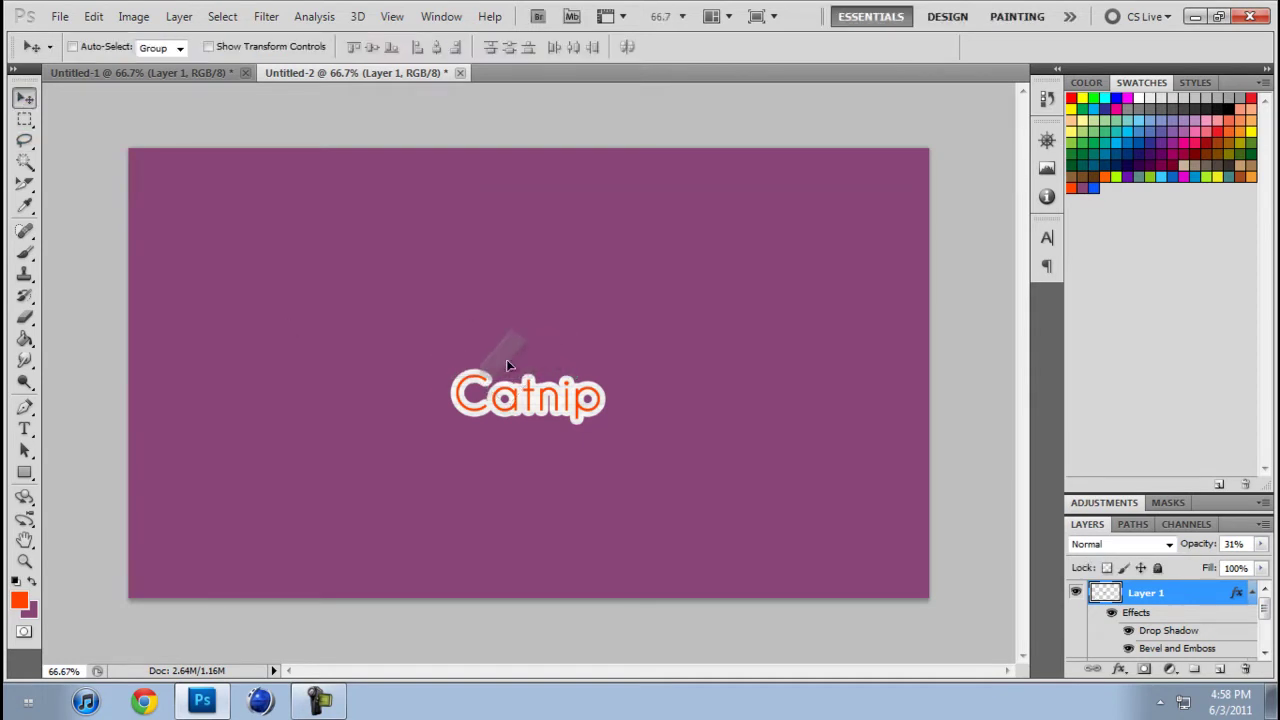
Nudge the first strip left over the C and bring a second tape copy into Catnip
{"action": "left_click_drag", "start_coordinate": [473, 390], "coordinate": [464, 389]}
{"action": "left_click", "coordinate": [122, 68]}
{"action": "left_click_drag", "start_coordinate": [457, 353], "coordinate": [703, 423]}
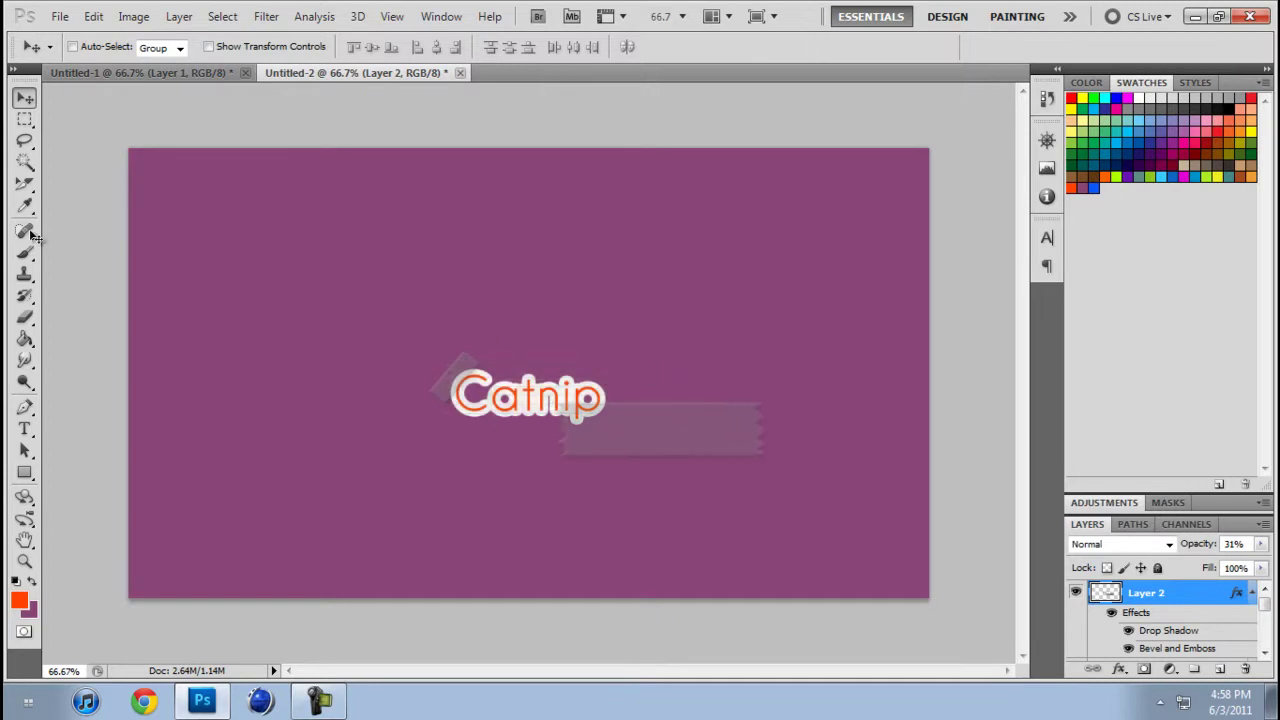
Shrink and rotate the second tape strip about 50 degrees, then apply the transform
{"action": "left_click", "coordinate": [92, 16]}
{"action": "mouse_move", "coordinate": [198, 378]}
{"action": "left_click", "coordinate": [420, 398]}
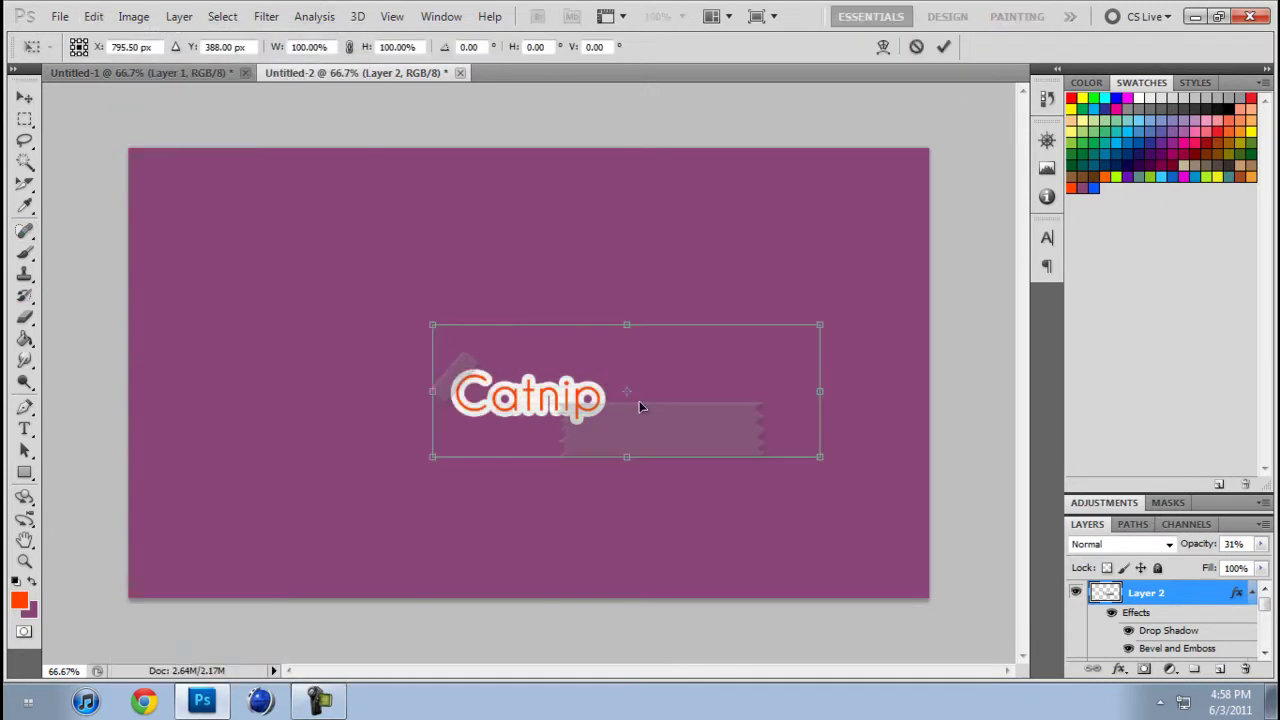
{"action": "left_click_drag", "start_coordinate": [420, 315], "coordinate": [676, 497]}
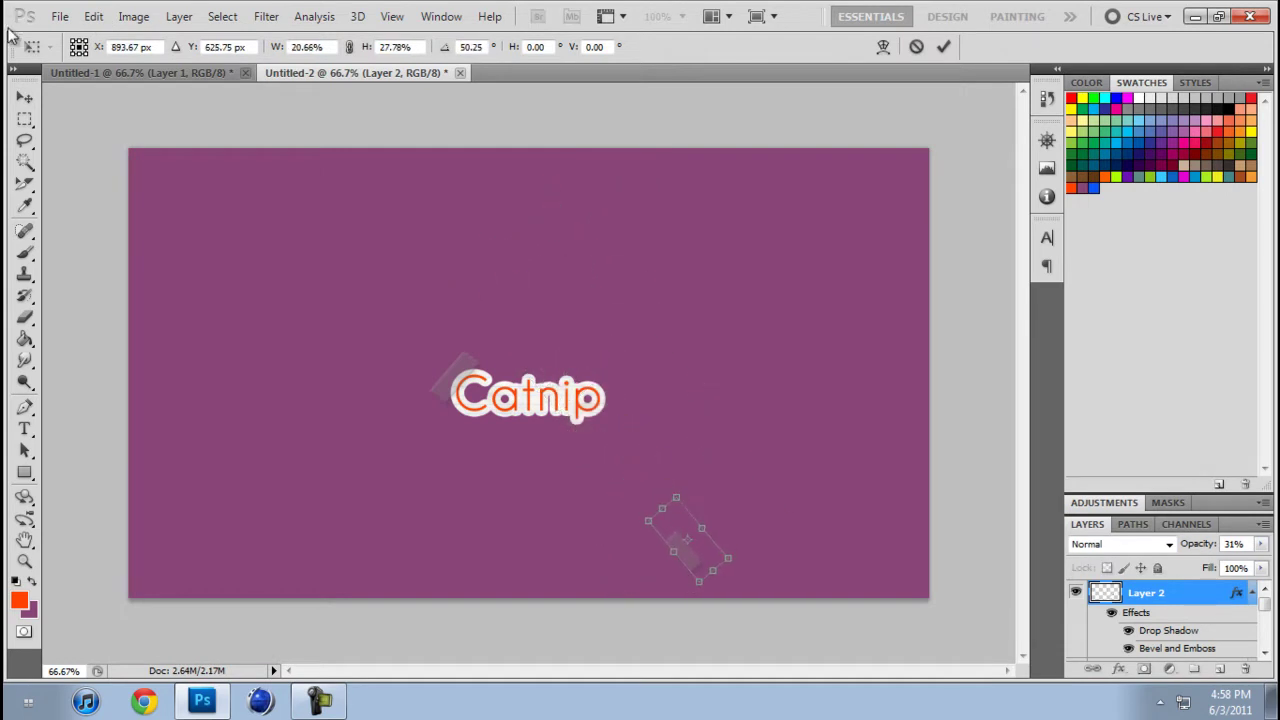
{"action": "key", "text": "m"}
{"action": "left_click", "coordinate": [620, 280]}
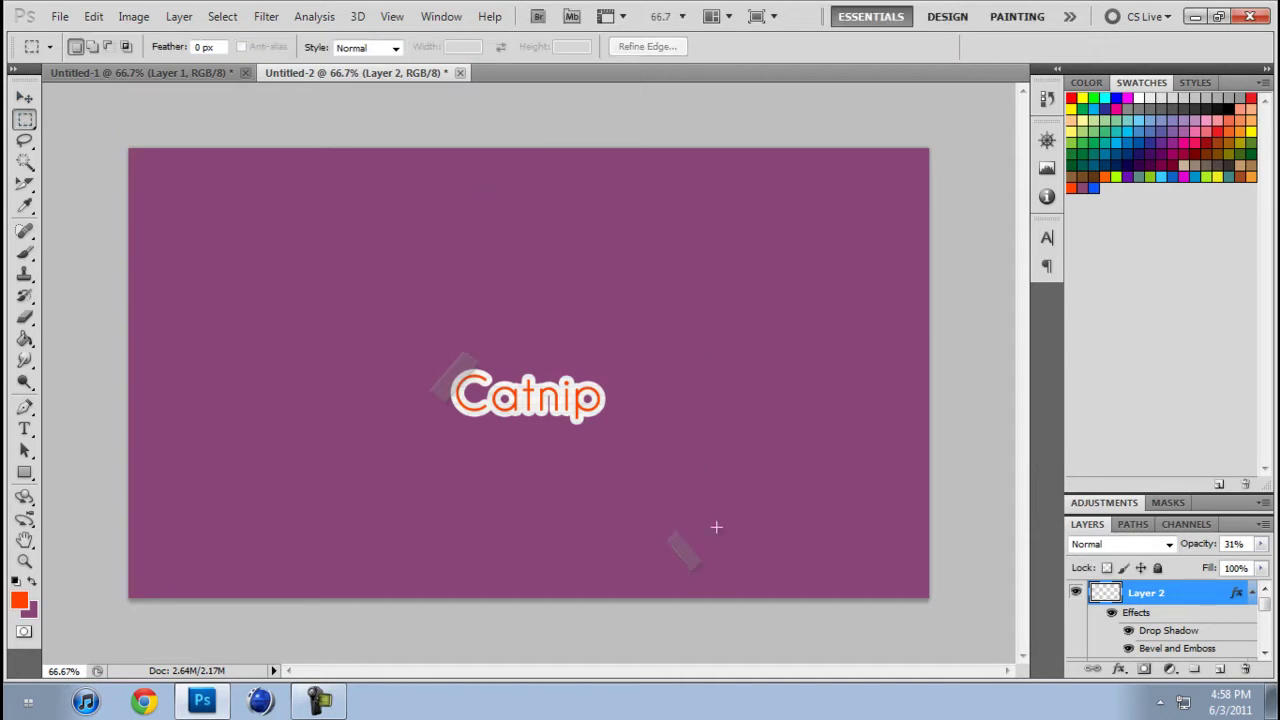
Move the second tape strip up to sit at the 'p' of Catnip
{"action": "left_click", "coordinate": [26, 98]}
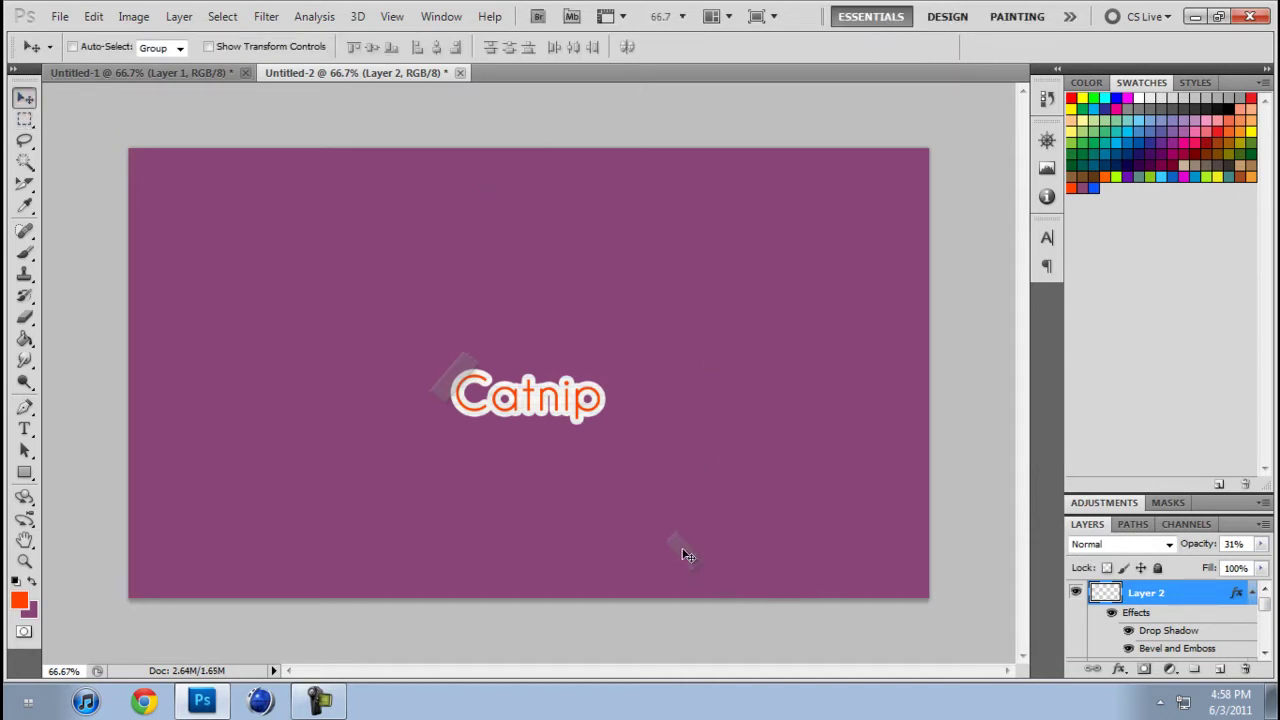
{"action": "left_click_drag", "start_coordinate": [687, 556], "coordinate": [614, 452]}
{"action": "left_click_drag", "start_coordinate": [598, 399], "coordinate": [598, 397]}
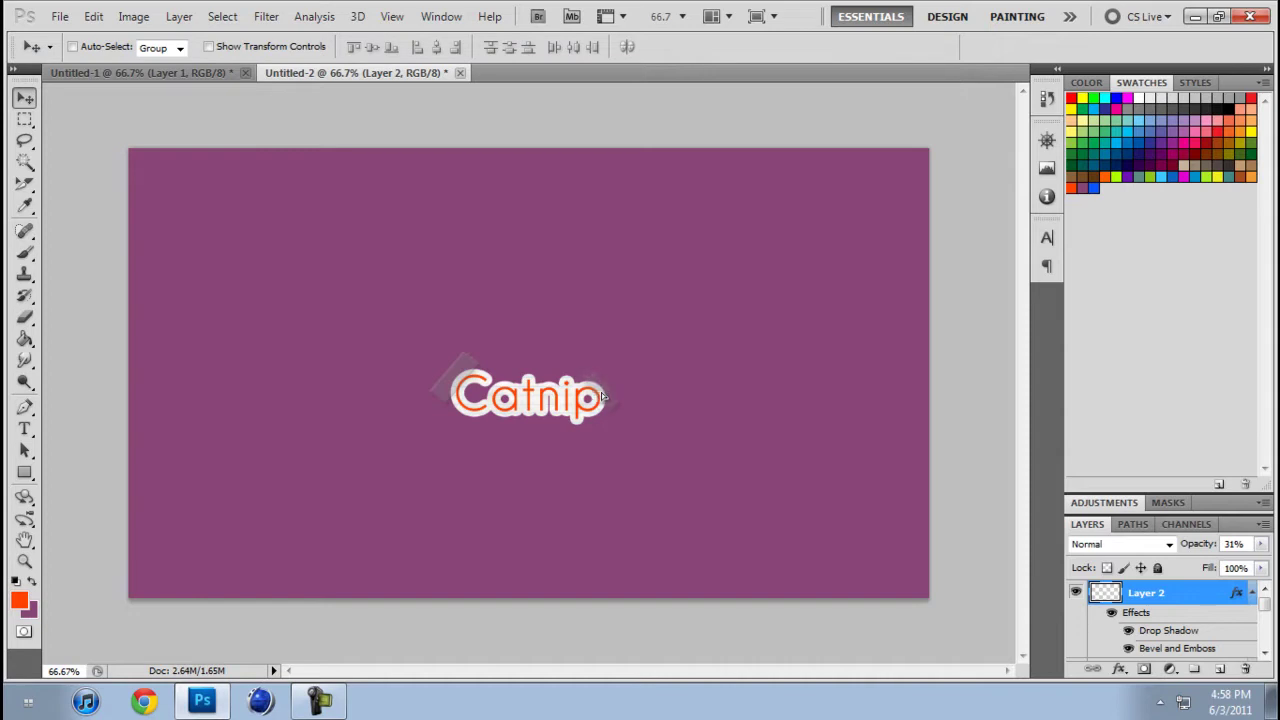